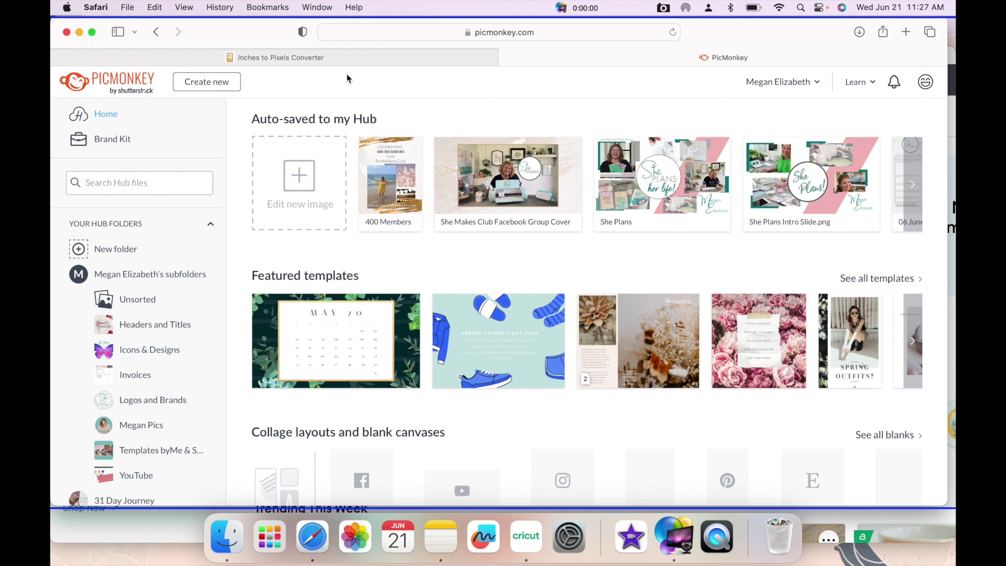
# Step: Convert 1.25 and 1.5 inches at 96 PPI, giving 120 px and 144 px
pyautogui.click(326, 58)
pyautogui.scroll(-2, 548, 201)
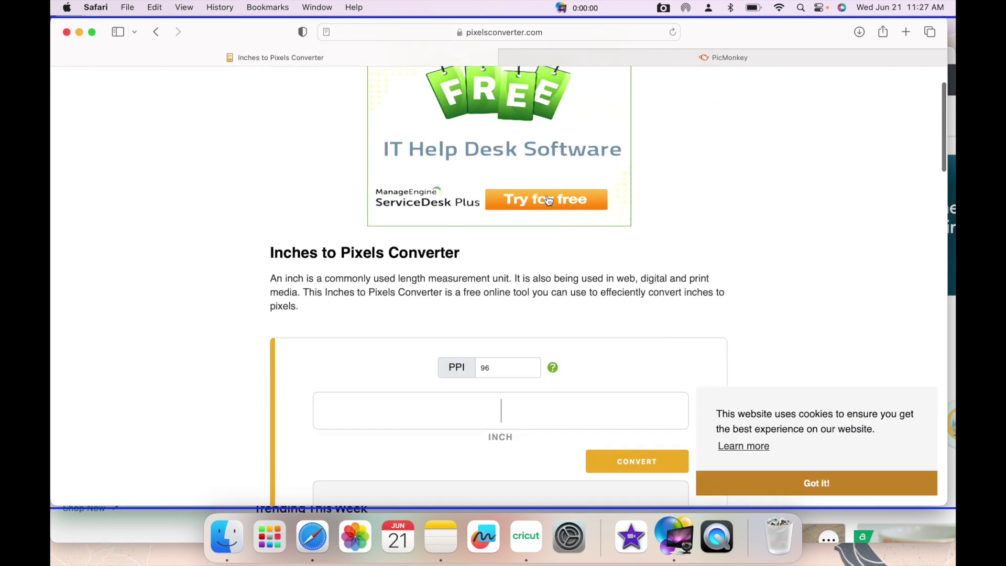
pyautogui.scroll(-4, 548, 201)
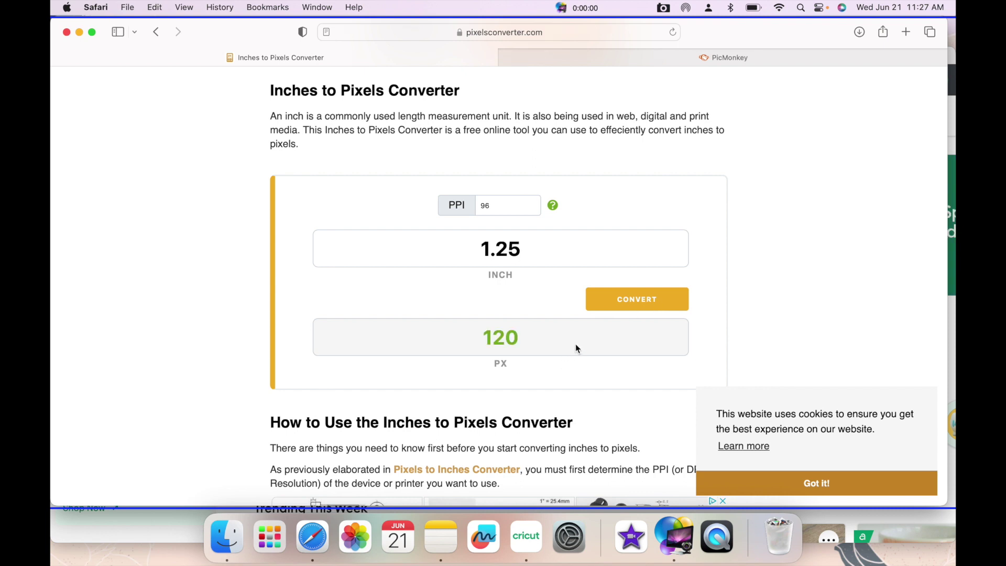
pyautogui.click(576, 248)
pyautogui.press('BackSpace')
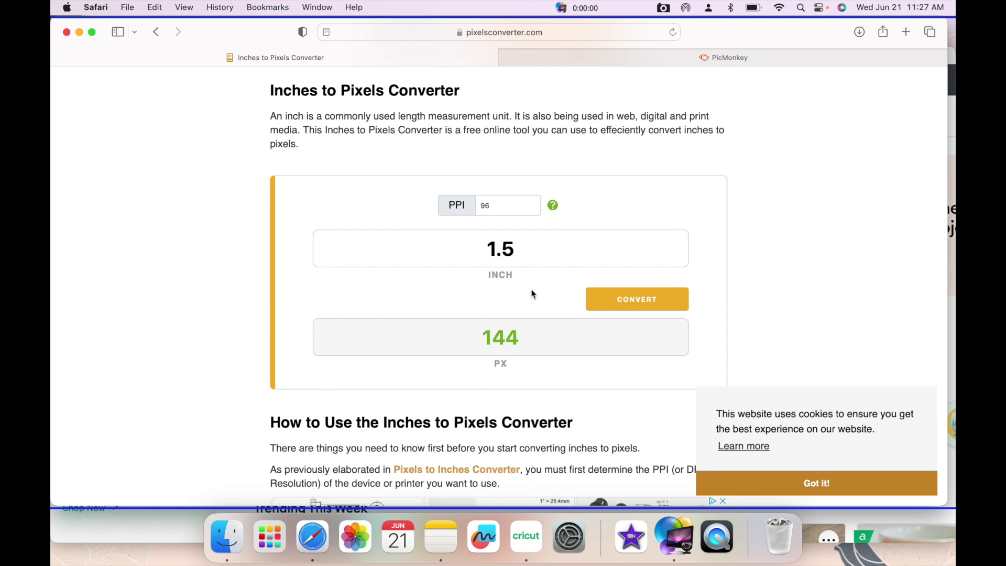
pyautogui.click(711, 63)
# Step: Create a custom blank canvas of 120 × 144 pixels
pyautogui.click(209, 83)
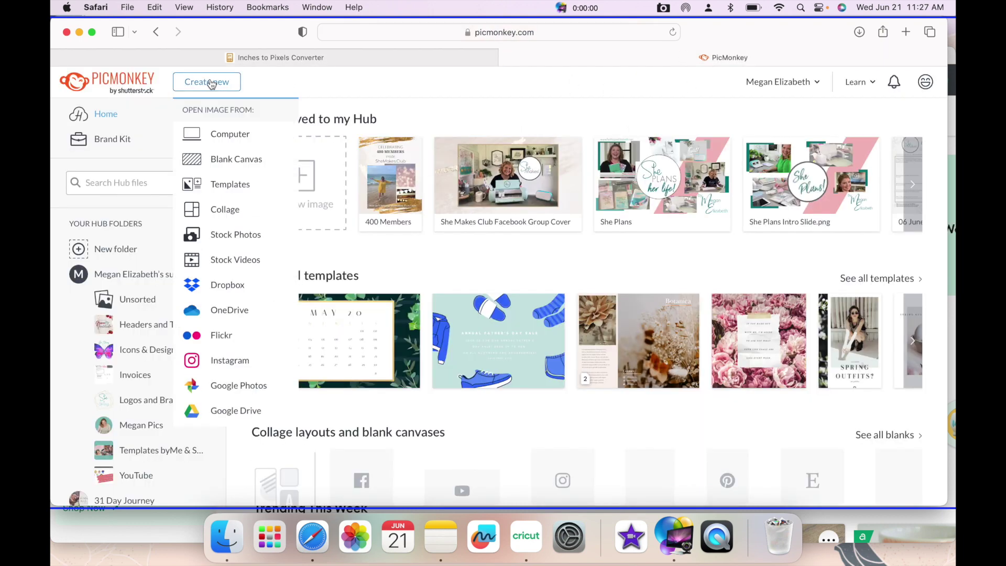
pyautogui.click(235, 161)
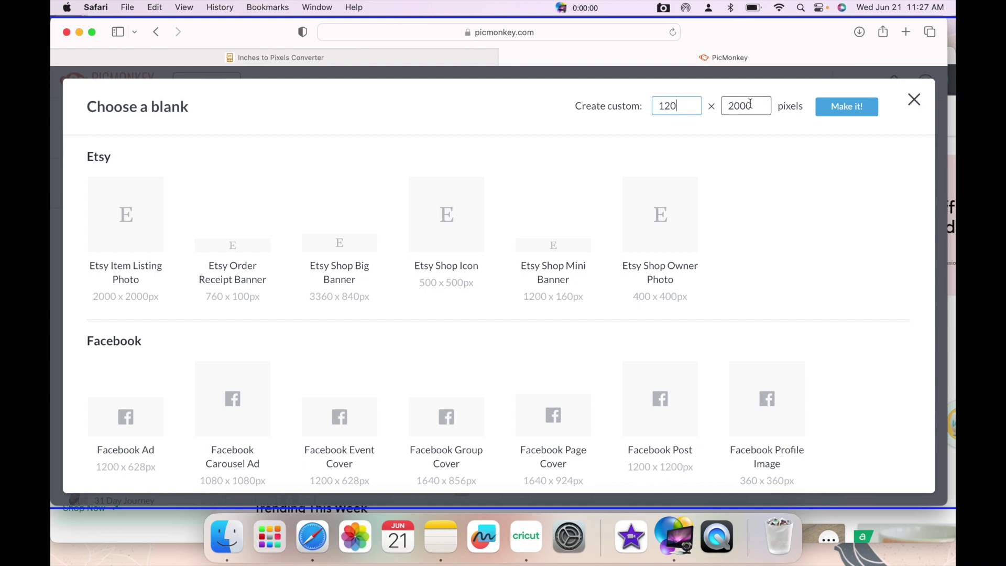
pyautogui.click(859, 112)
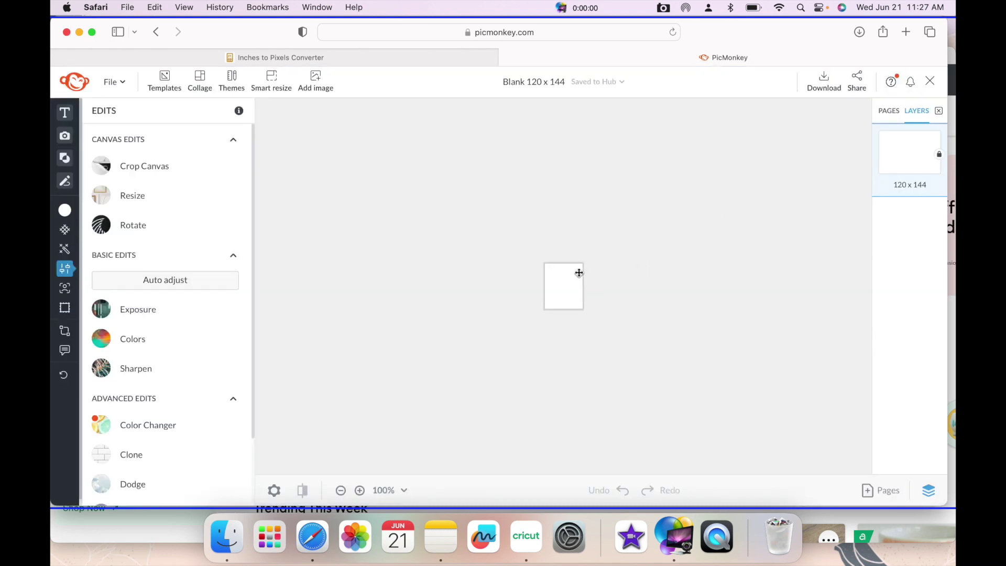
# Step: Rotate the canvas a quarter turn left to 144 × 120 px landscape and apply it
pyautogui.click(120, 224)
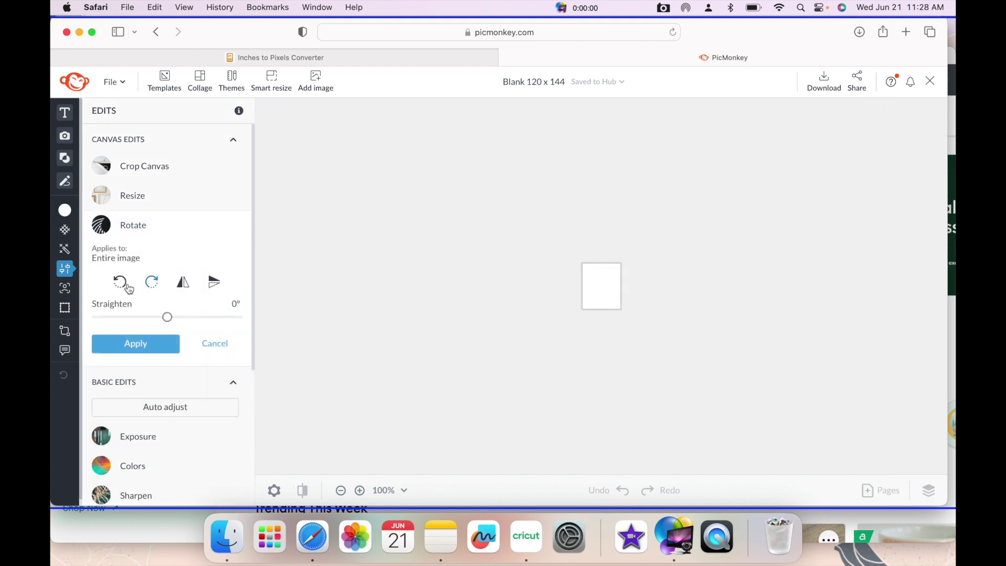
pyautogui.click(120, 283)
pyautogui.click(360, 490)
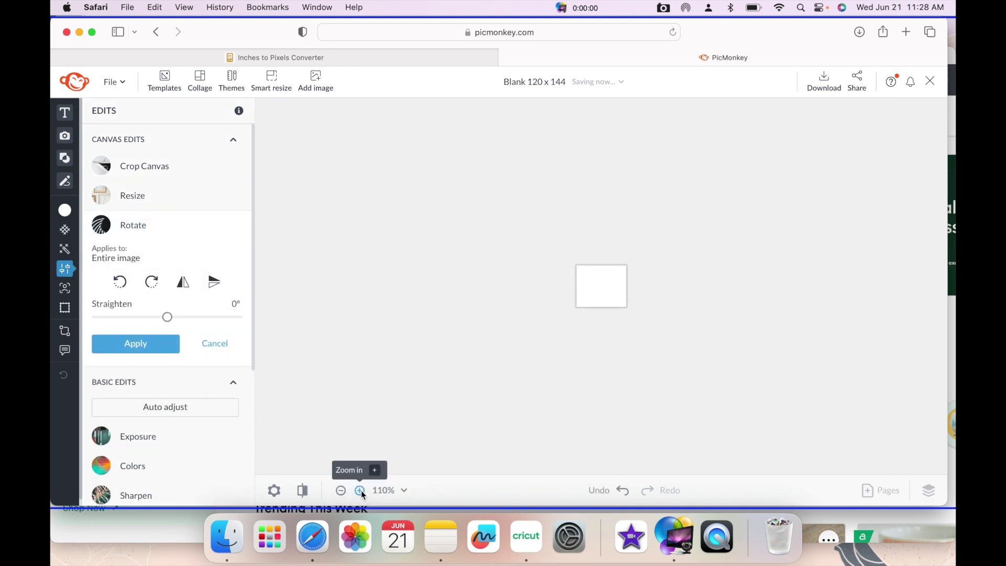
pyautogui.click(359, 490)
pyautogui.click(360, 491)
pyautogui.click(149, 351)
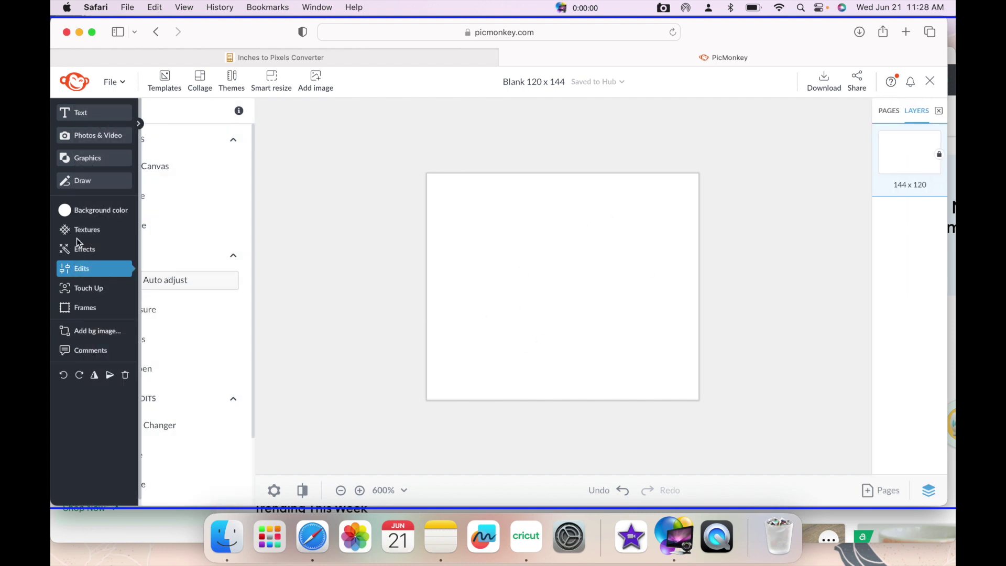
# Step: Make the background light grey and rename the design 'EC Sticker Planner Bottom'
pyautogui.click(79, 210)
pyautogui.click(158, 339)
pyautogui.scroll(-5, 160, 342)
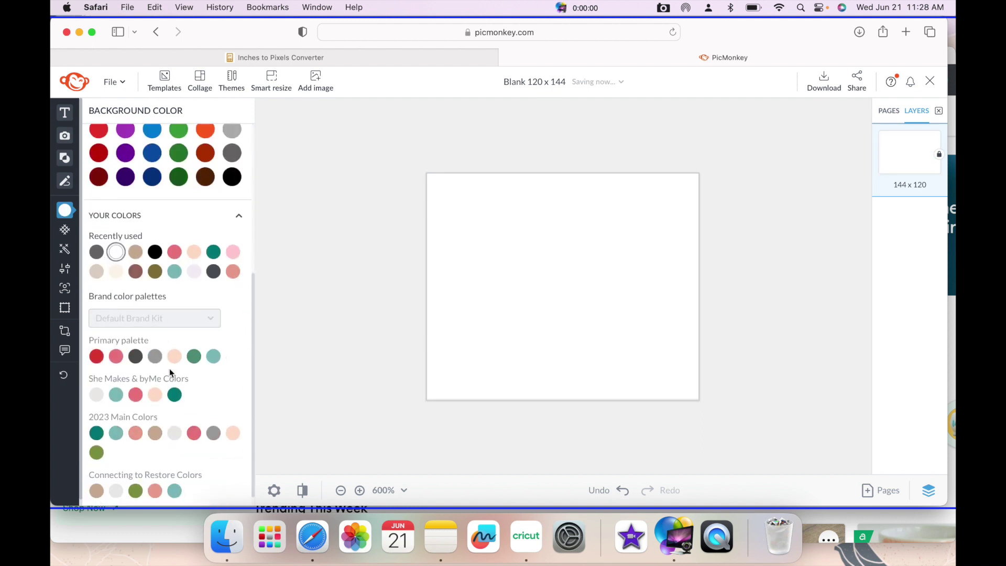
pyautogui.click(115, 480)
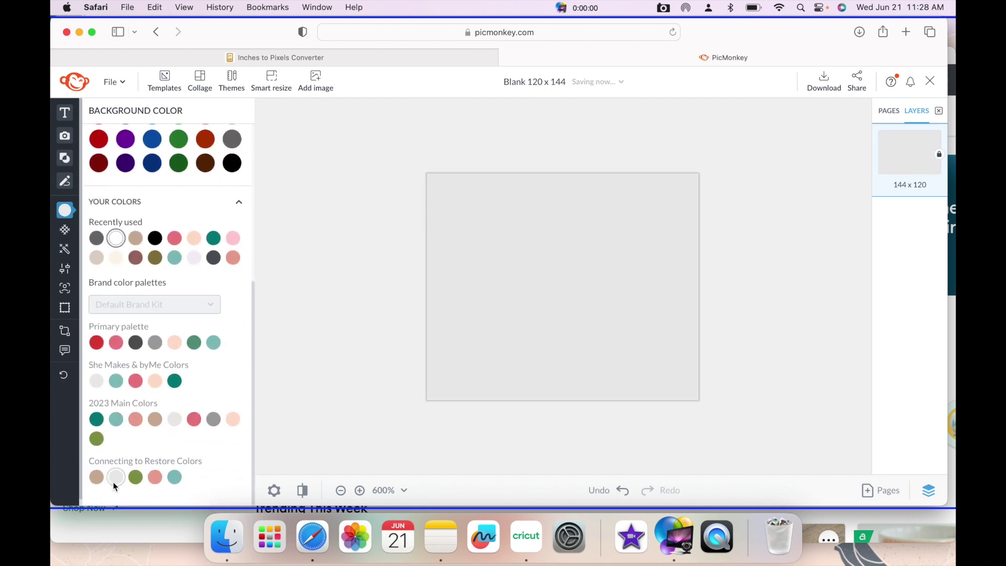
pyautogui.click(135, 420)
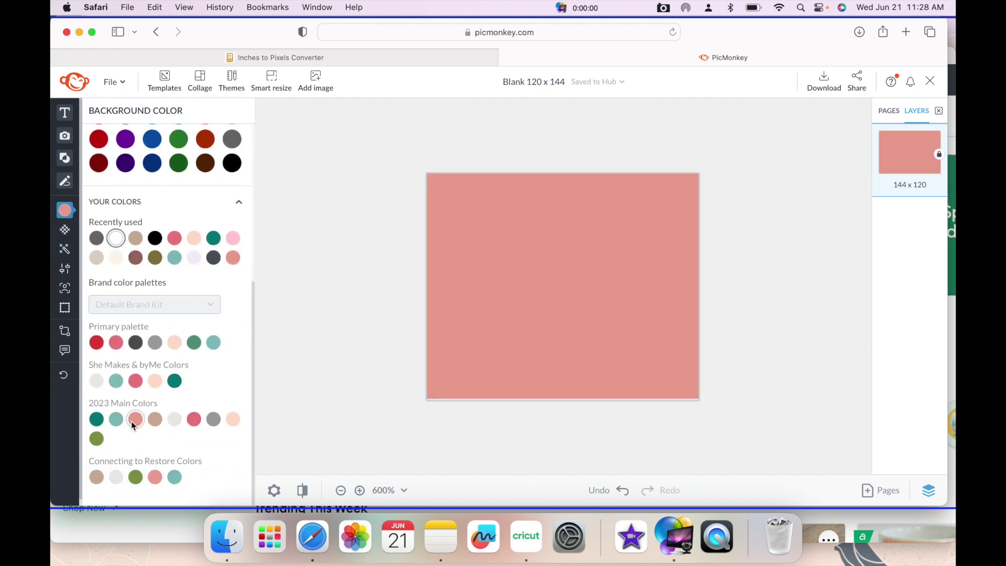
pyautogui.click(116, 476)
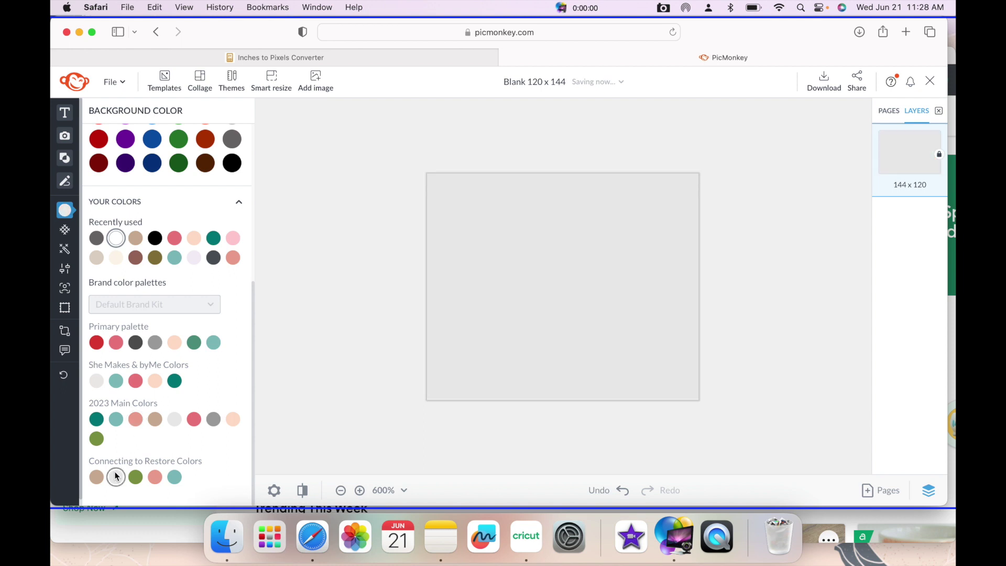
pyautogui.click(531, 83)
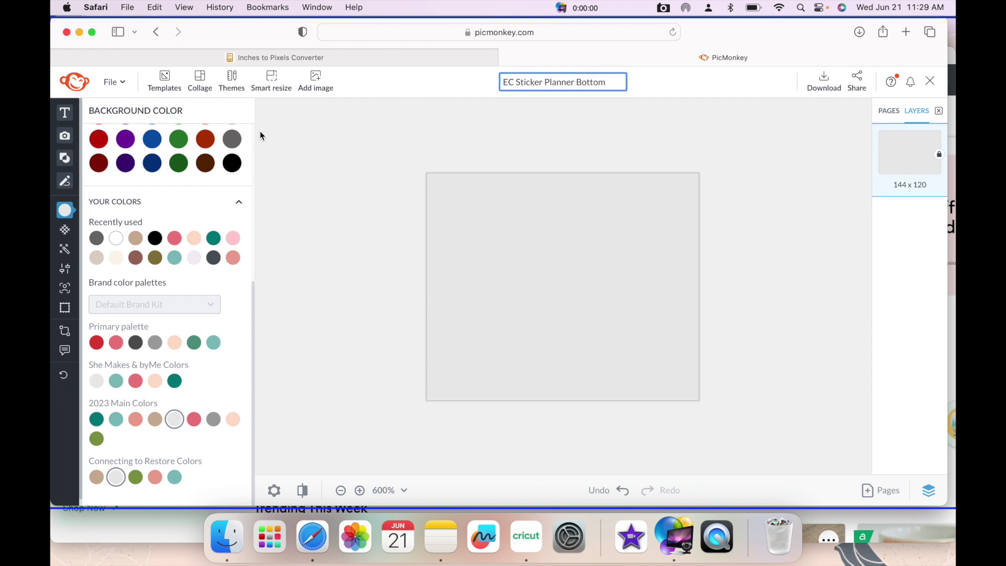
pyautogui.click(64, 229)
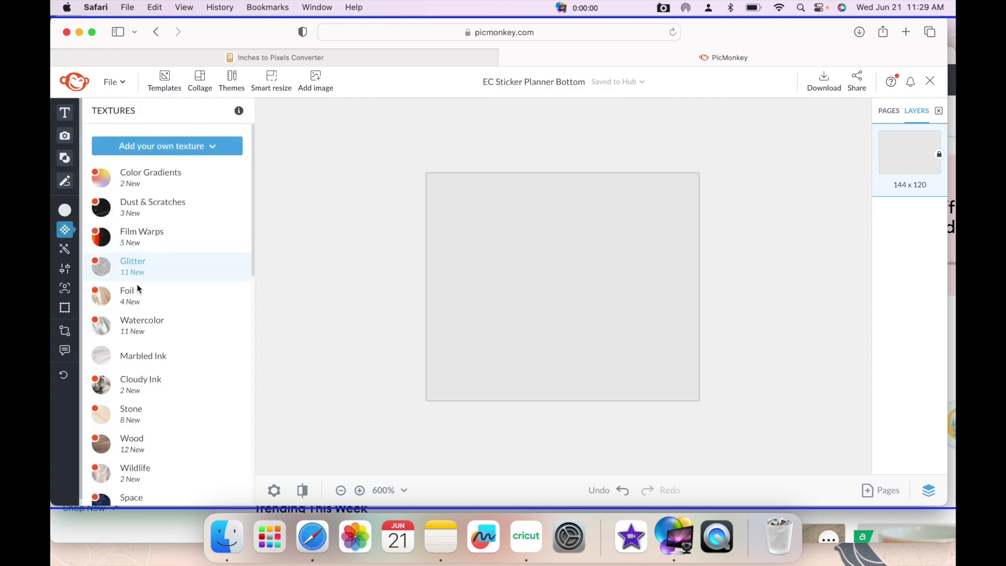
pyautogui.scroll(-2, 158, 416)
pyautogui.click(149, 420)
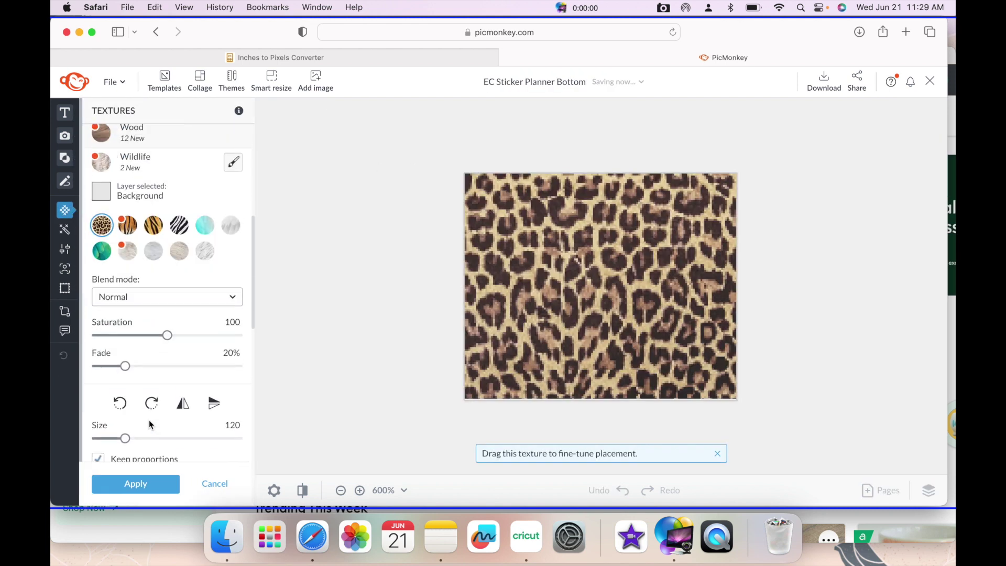
pyautogui.click(222, 478)
pyautogui.scroll(-5, 209, 395)
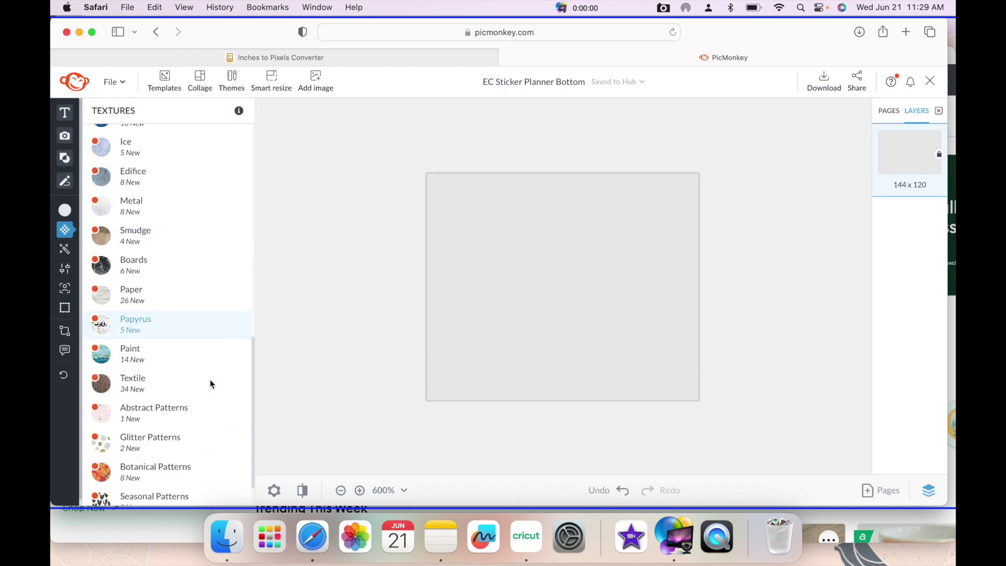
pyautogui.scroll(-3, 211, 385)
pyautogui.click(150, 400)
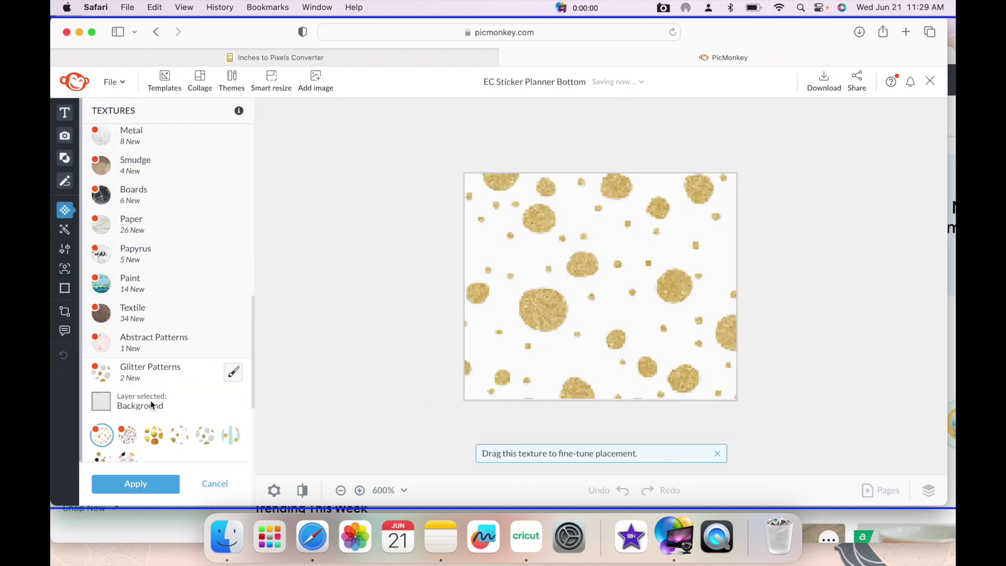
pyautogui.click(231, 222)
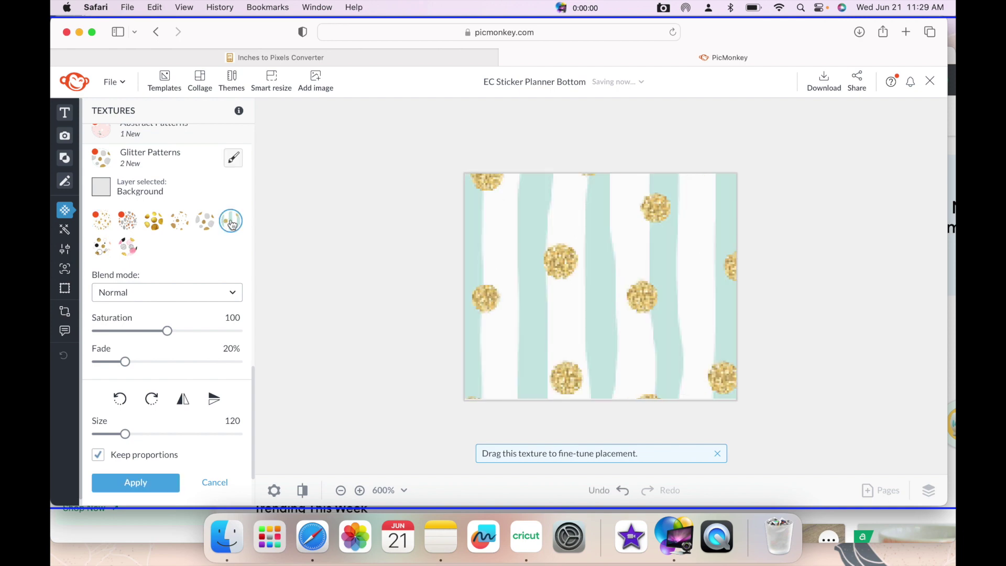
pyautogui.click(218, 483)
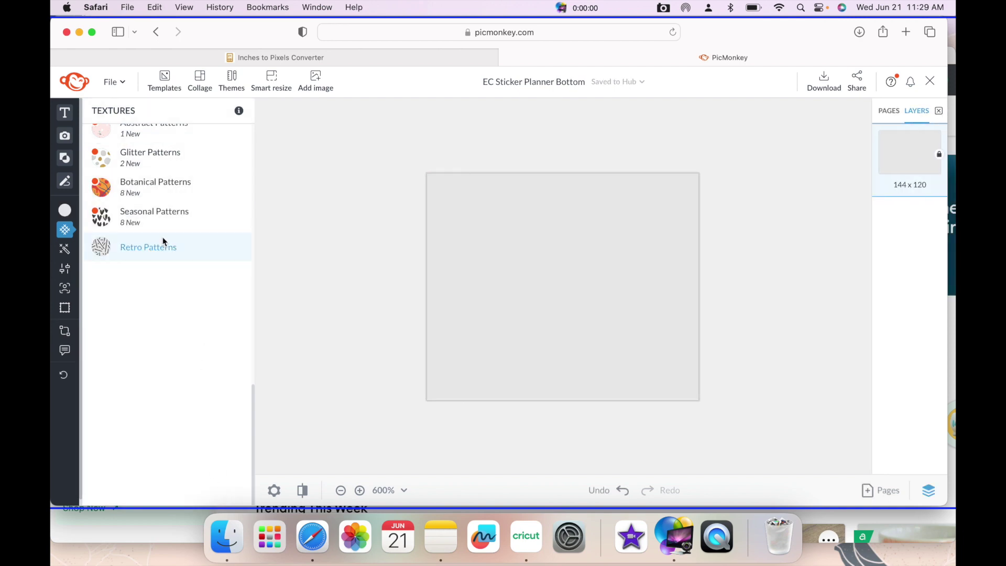
pyautogui.click(160, 215)
pyautogui.click(208, 306)
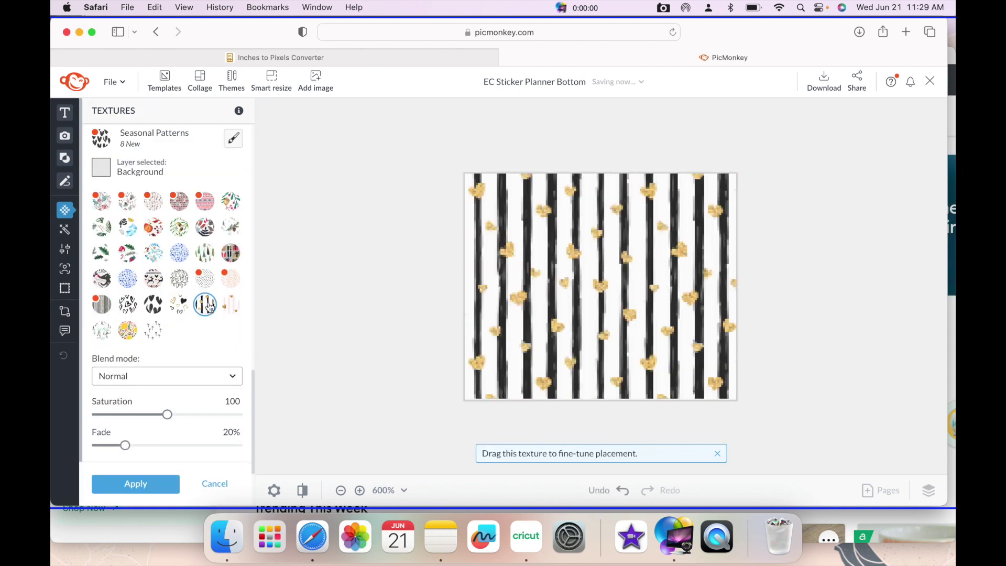
pyautogui.click(236, 306)
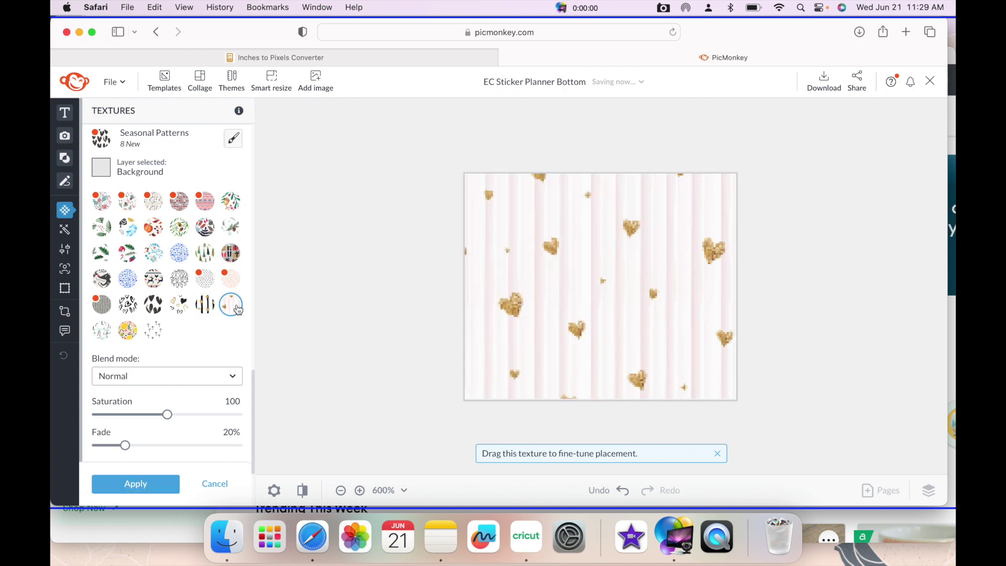
pyautogui.click(155, 333)
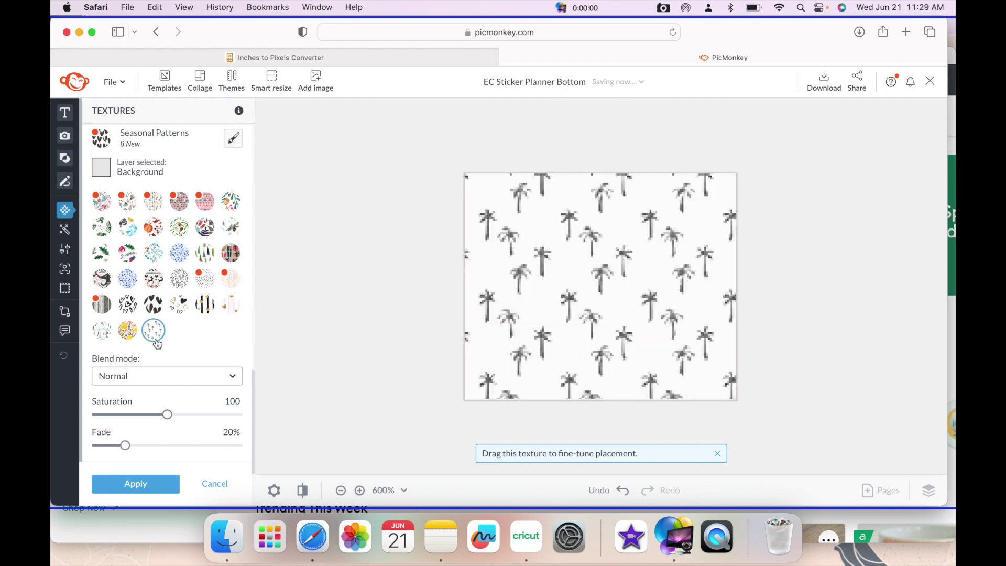
pyautogui.click(102, 254)
pyautogui.click(105, 328)
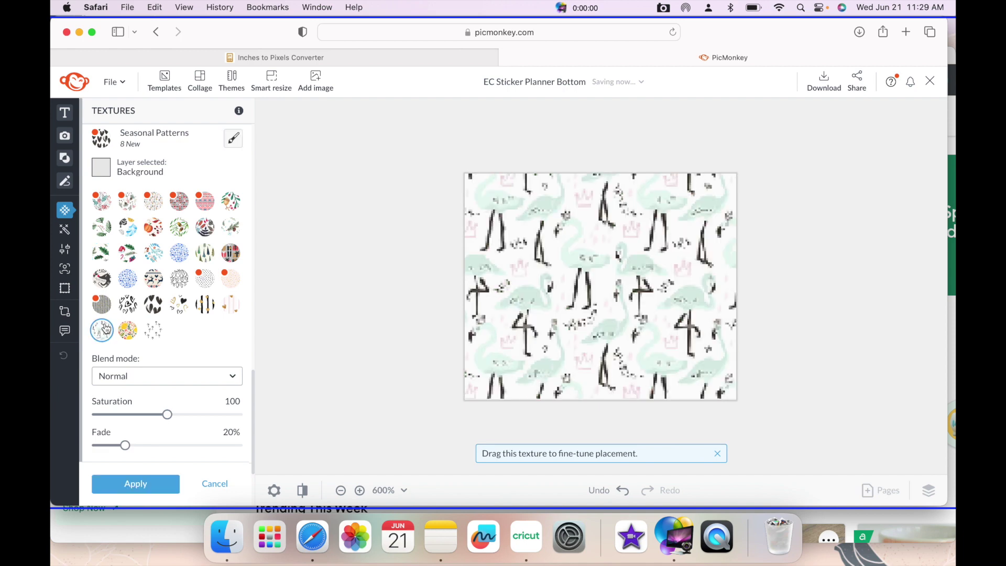
pyautogui.click(215, 484)
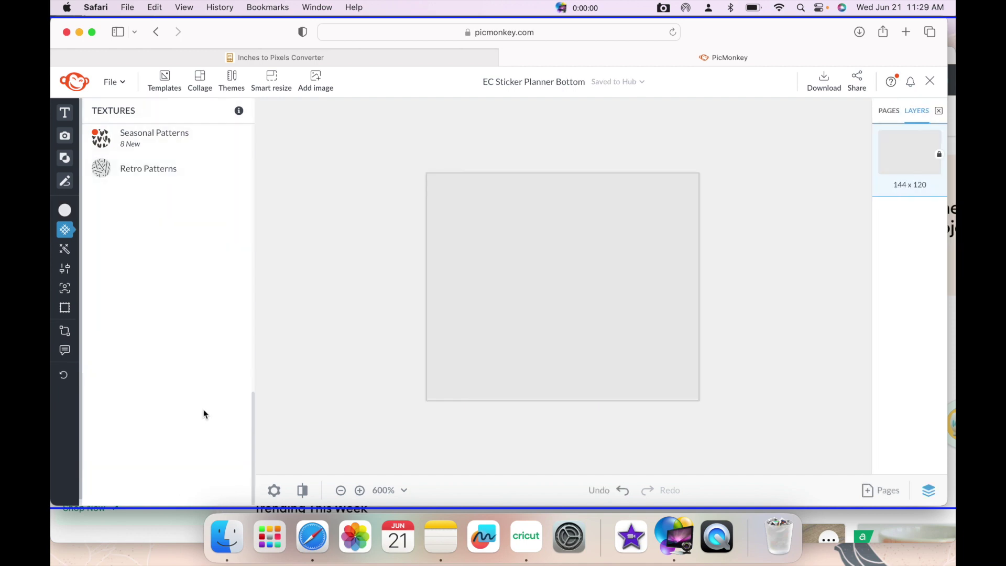
pyautogui.click(157, 278)
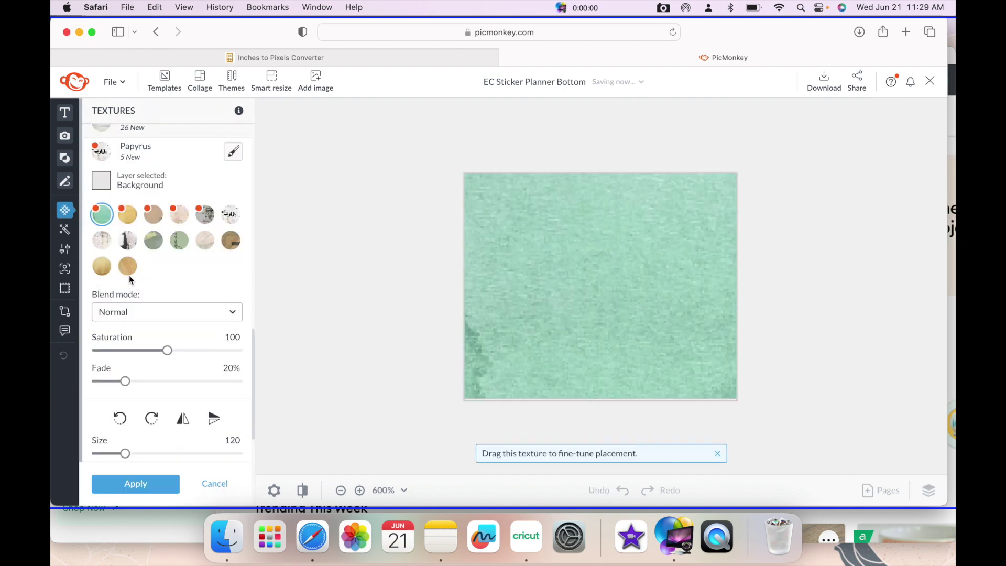
pyautogui.click(205, 228)
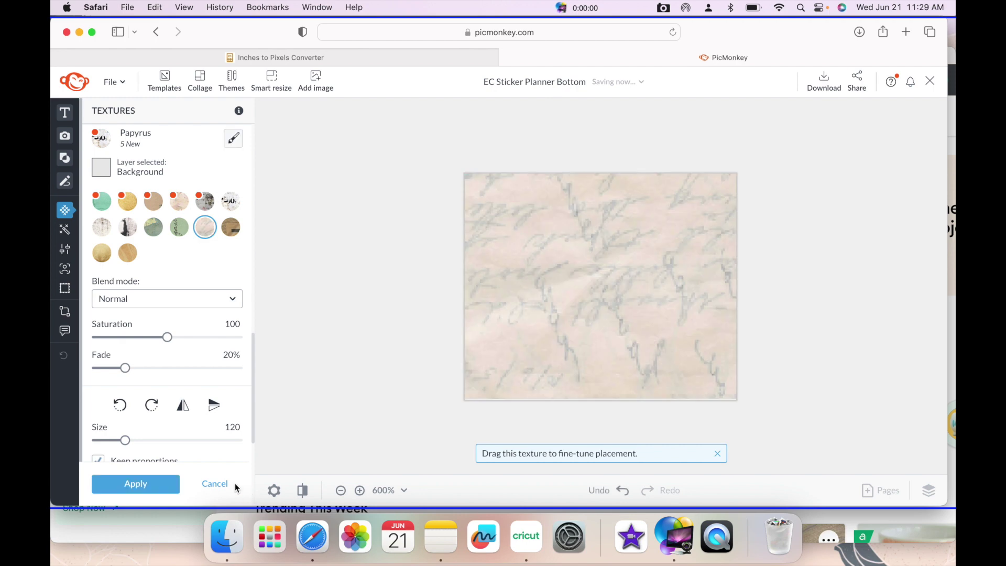
pyautogui.click(219, 484)
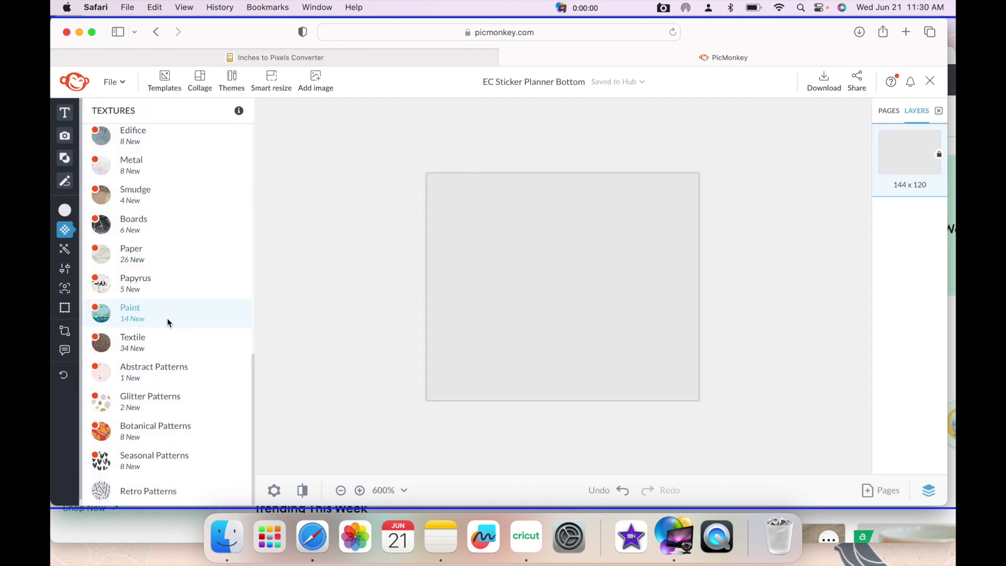
pyautogui.click(172, 368)
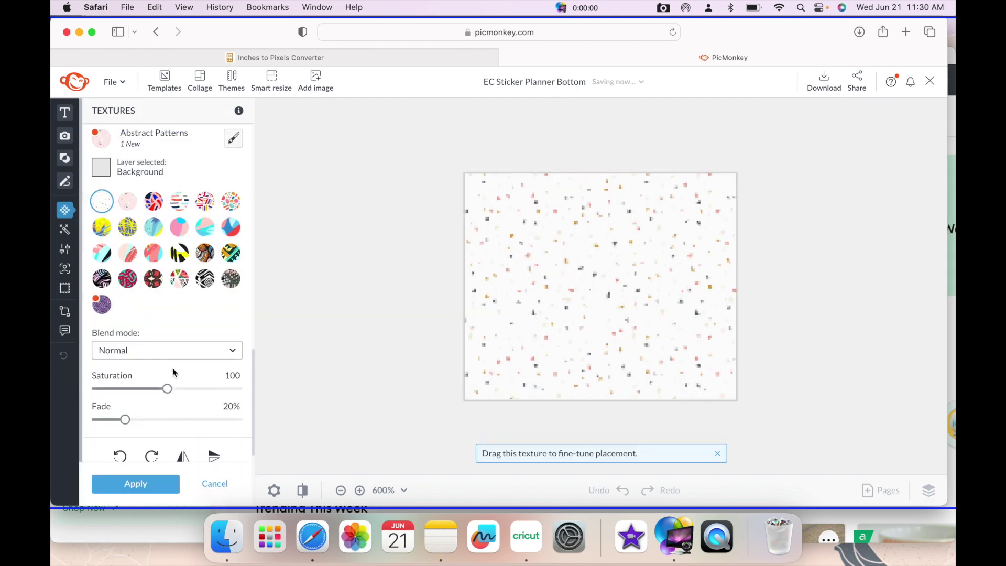
pyautogui.click(210, 484)
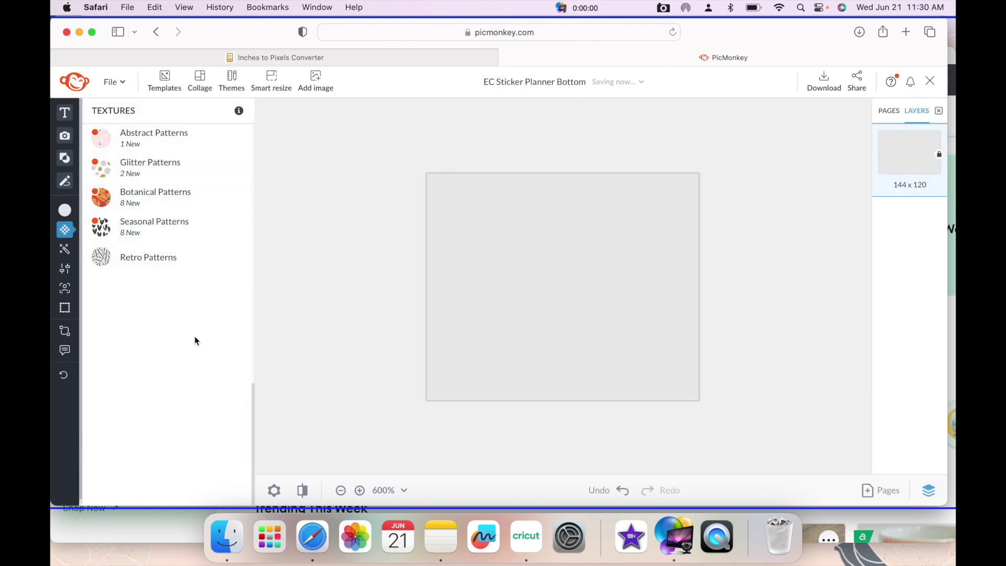
pyautogui.click(157, 258)
pyautogui.click(205, 227)
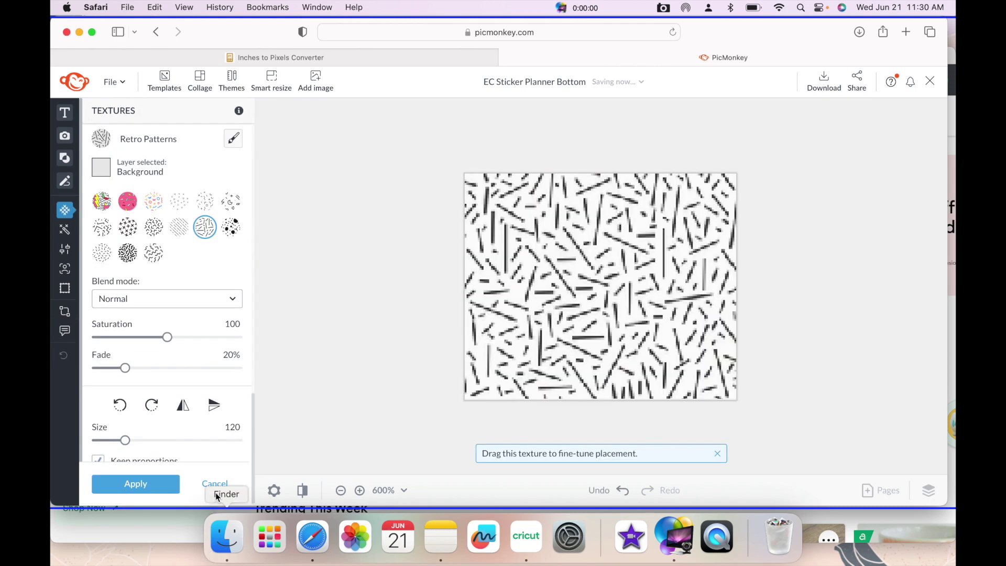
pyautogui.click(342, 491)
pyautogui.click(341, 491)
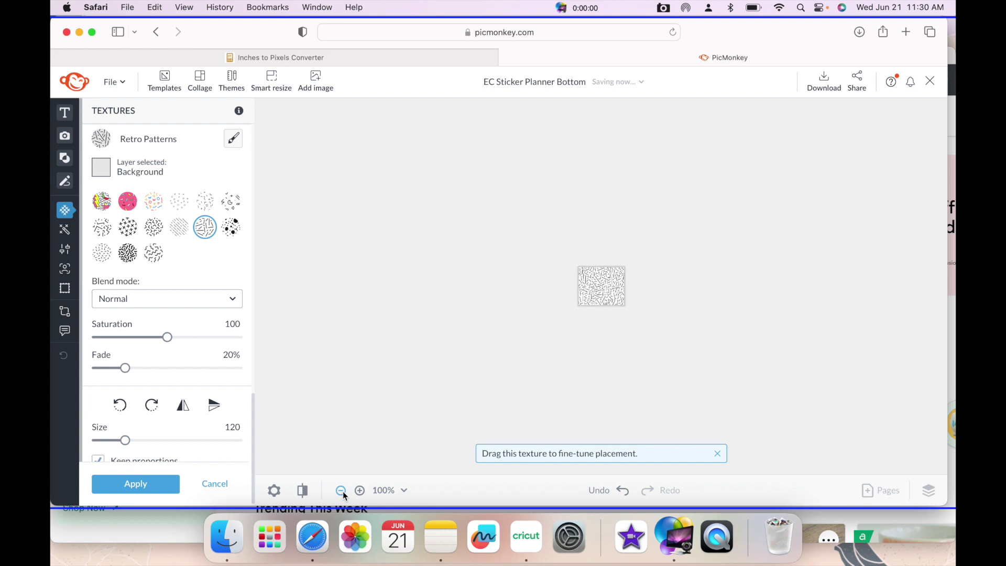
pyautogui.click(226, 484)
# Step: Preview Wildlife and Wood textures at 75% fade, then discard them to keep the plain background
pyautogui.click(360, 490)
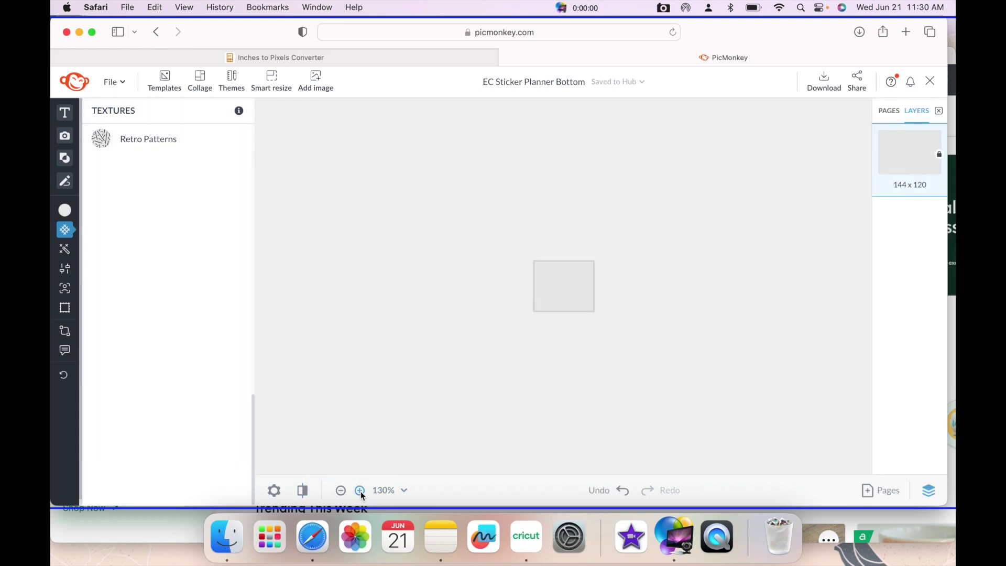
pyautogui.click(361, 491)
pyautogui.click(360, 491)
pyautogui.click(360, 491)
pyautogui.scroll(10, 198, 341)
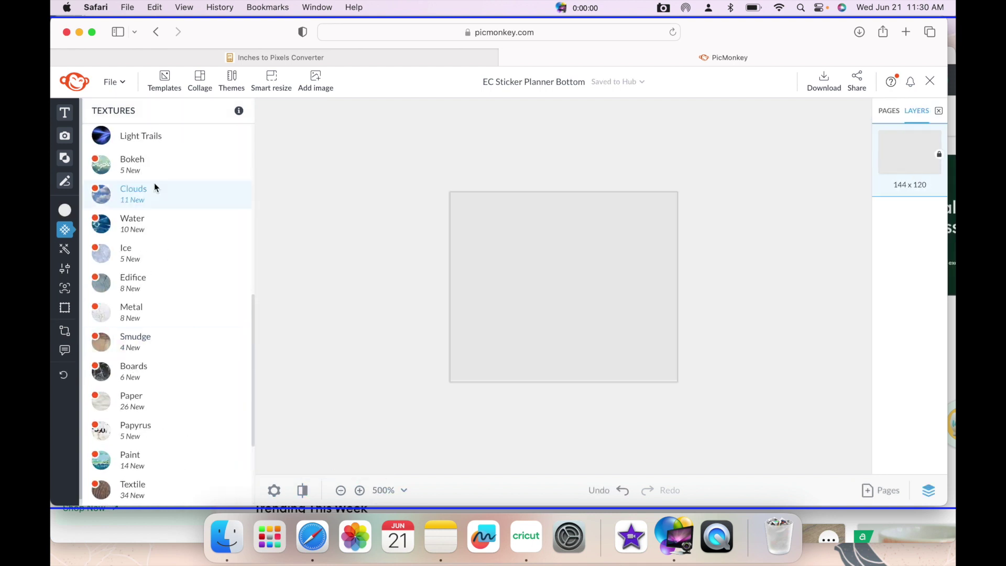
pyautogui.scroll(6, 155, 286)
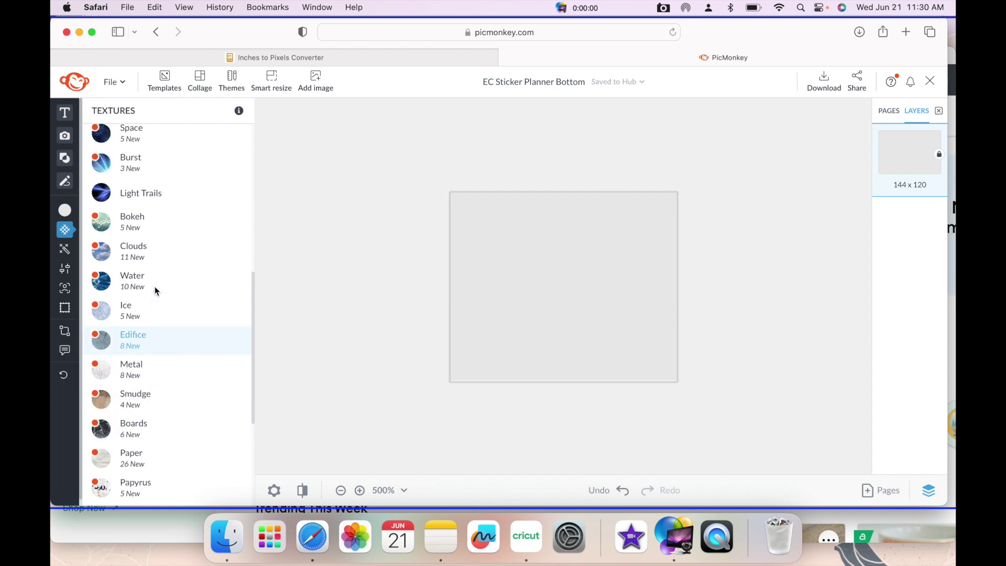
pyautogui.click(139, 243)
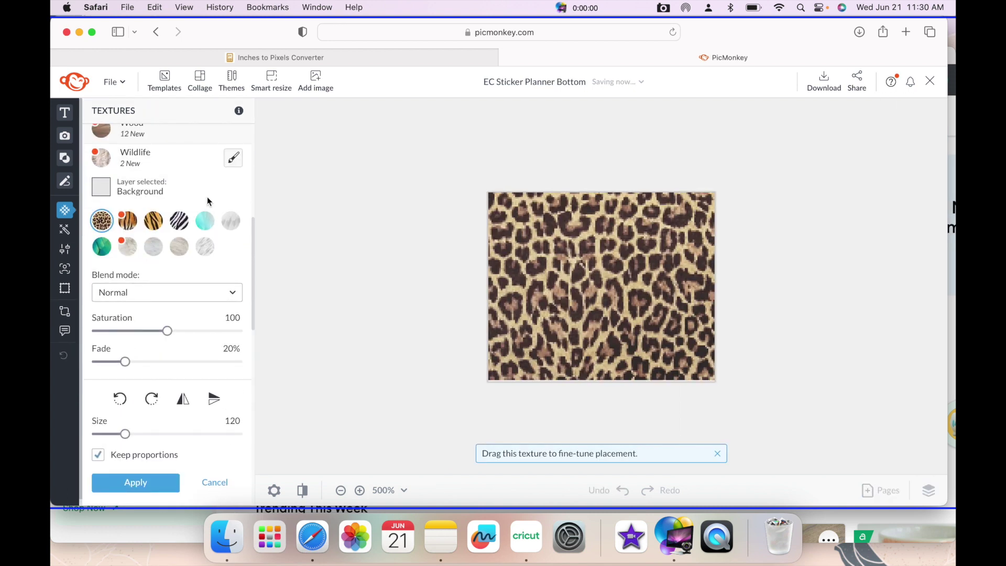
pyautogui.click(166, 130)
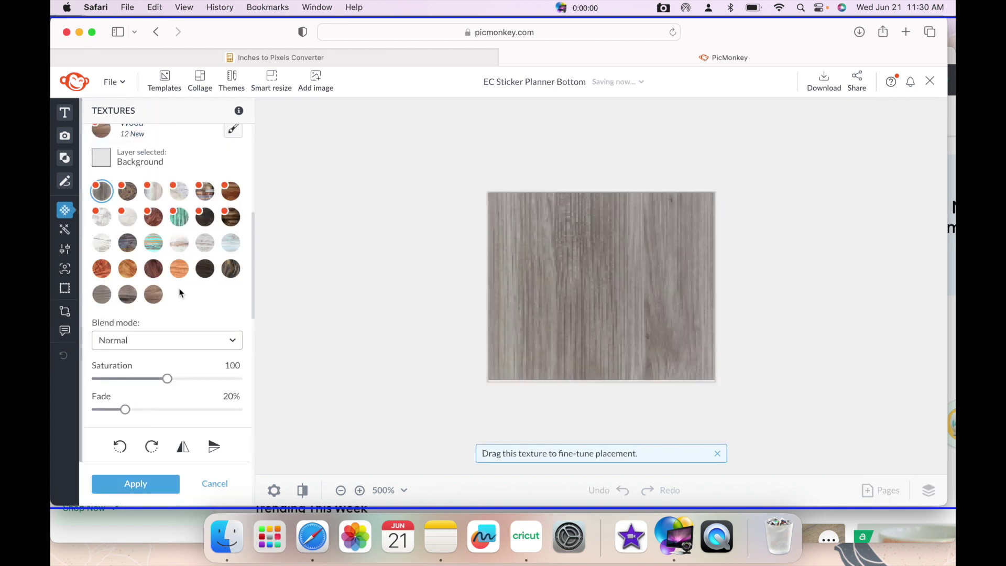
pyautogui.click(153, 241)
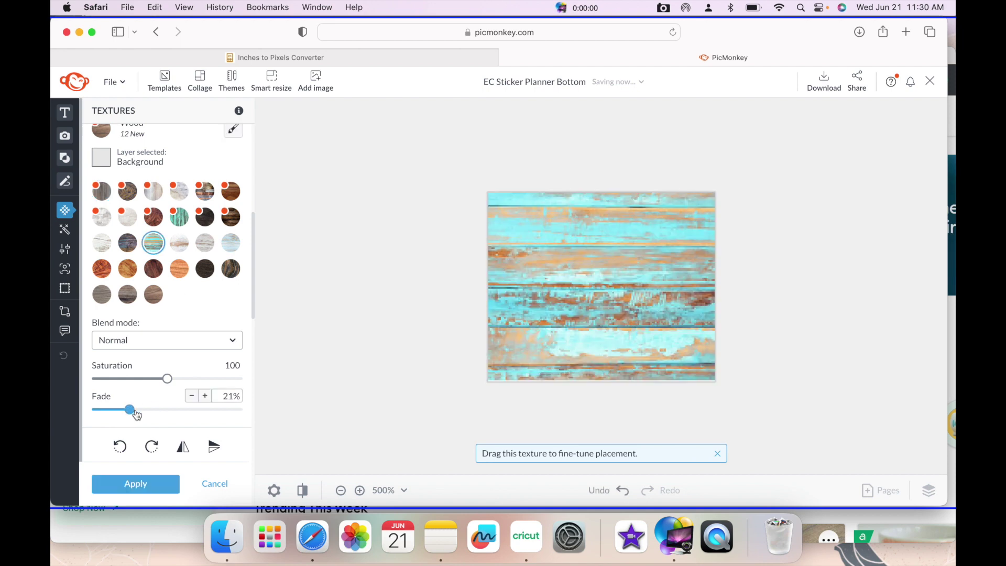
pyautogui.moveTo(137, 415); pyautogui.dragTo(207, 413)
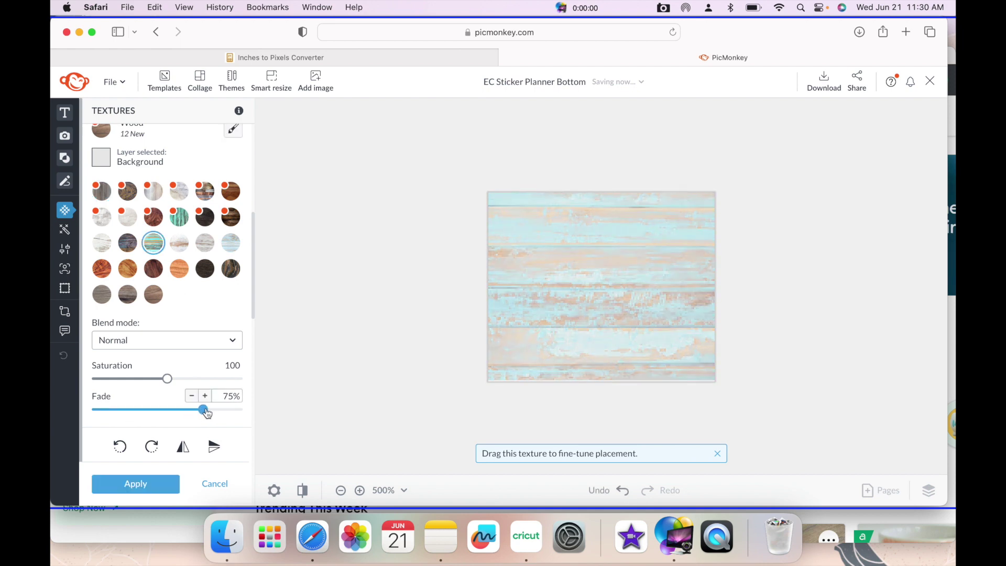
pyautogui.click(217, 485)
# Step: Search the graphics library for 'flower'
pyautogui.scroll(6, 200, 295)
pyautogui.scroll(4, 202, 294)
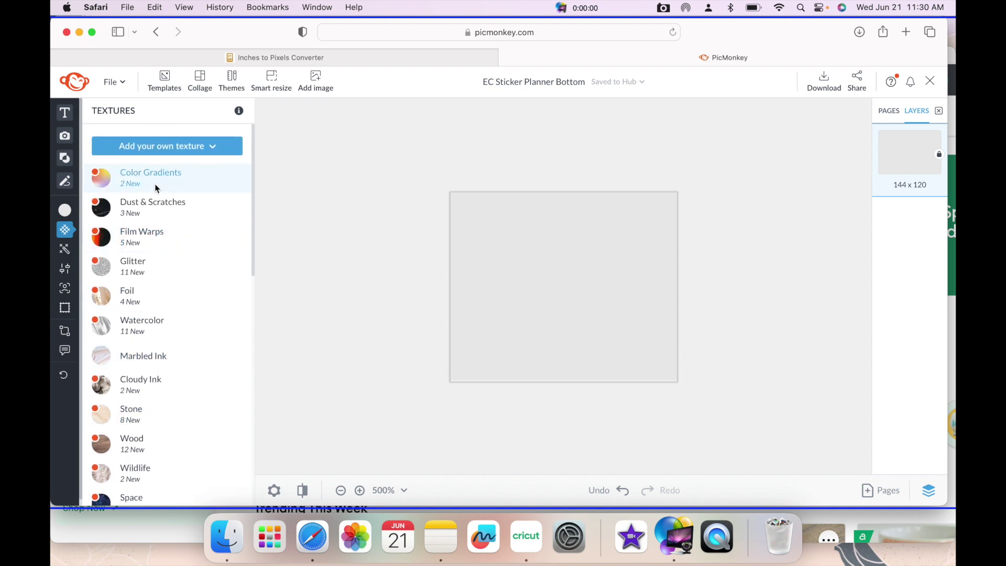
pyautogui.click(95, 159)
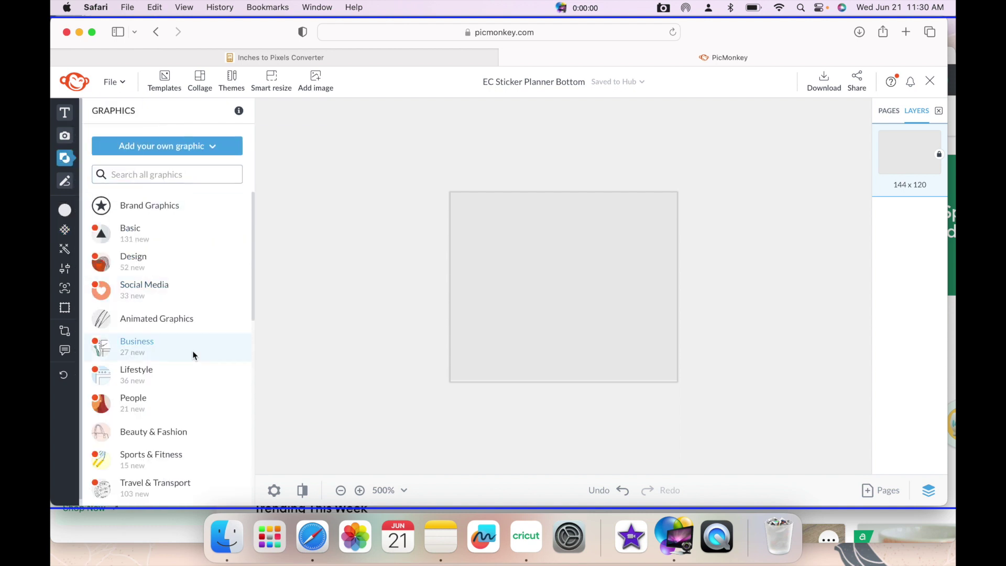
pyautogui.click(160, 176)
pyautogui.write('flower')
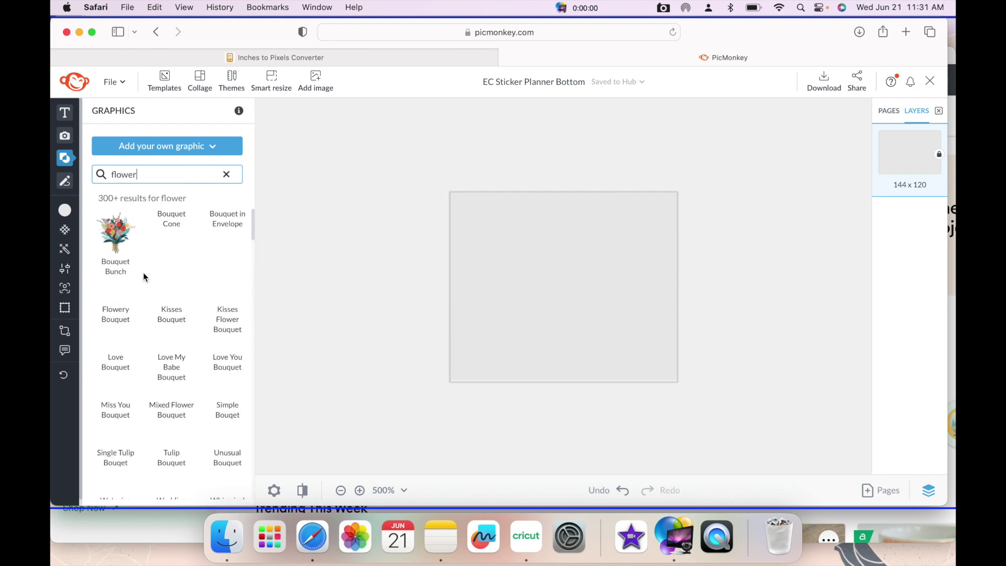
pyautogui.scroll(-10, 193, 329)
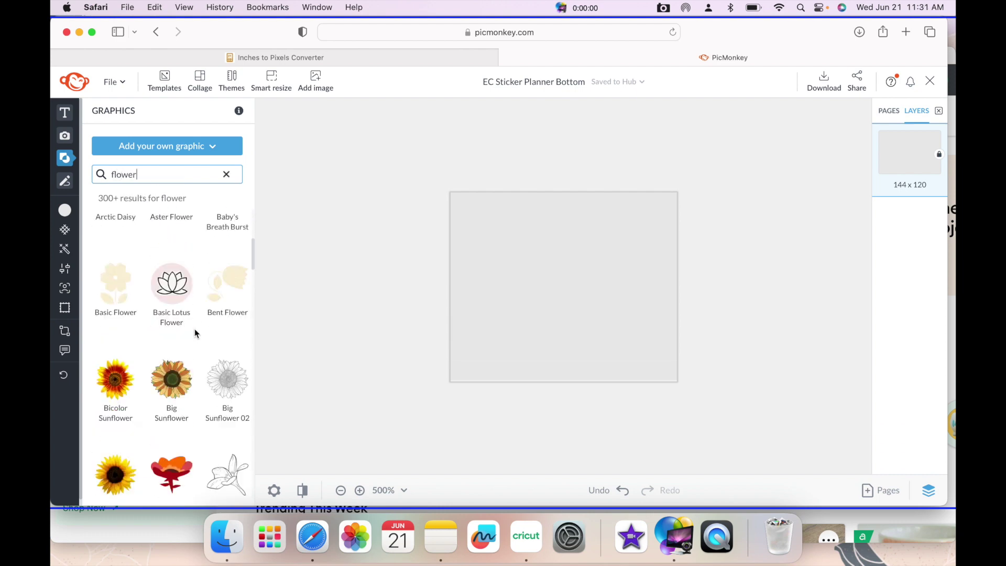
pyautogui.scroll(-5, 194, 329)
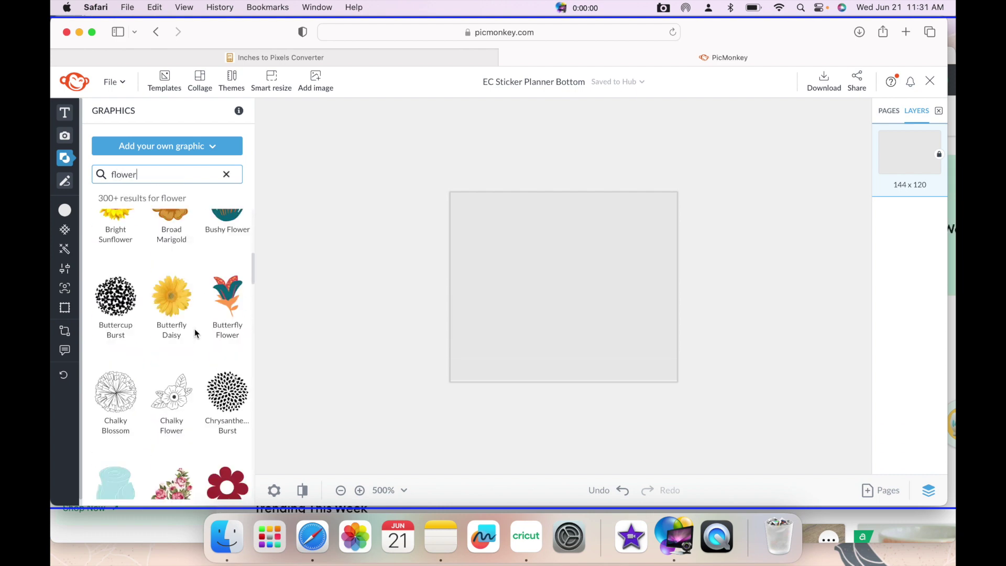
# Step: Add the Curved Stem Flower graphic overhanging the top-right edge
pyautogui.scroll(-2, 193, 328)
pyautogui.scroll(-8, 194, 328)
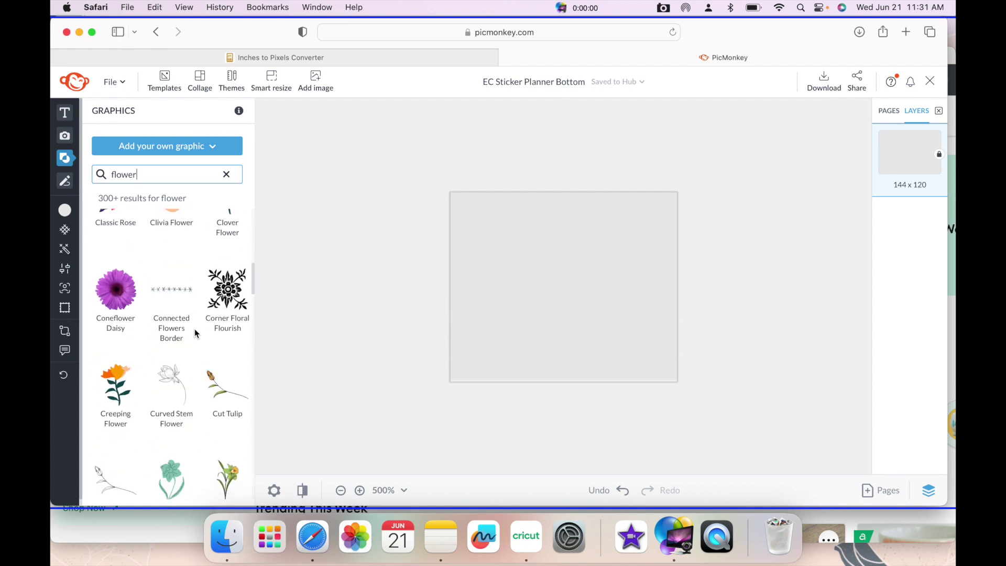
pyautogui.click(176, 279)
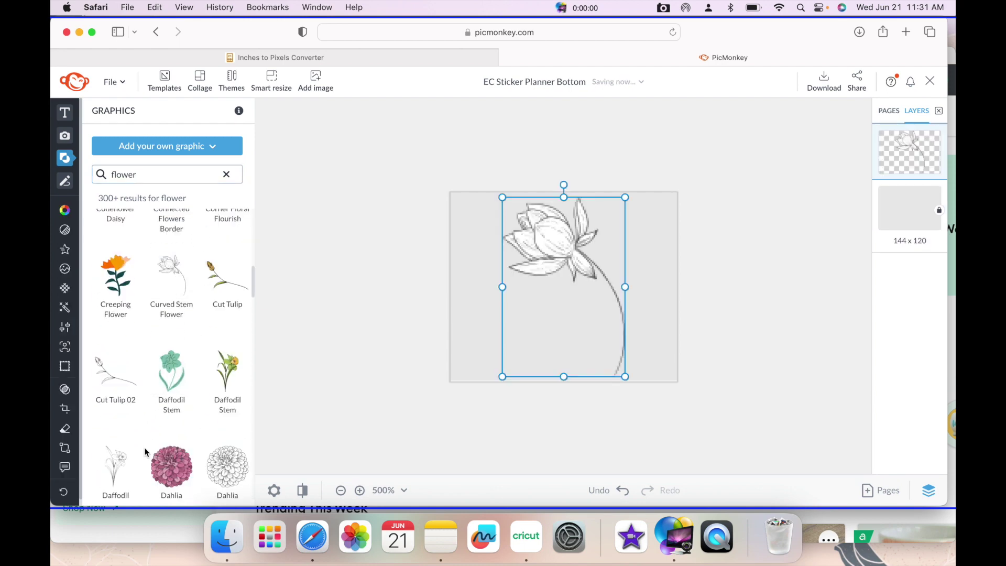
pyautogui.moveTo(626, 197); pyautogui.dragTo(650, 196)
pyautogui.moveTo(586, 241); pyautogui.dragTo(655, 242)
# Step: Add Dahlia Blossom 02, shrink it to about a quarter, and place it bottom right
pyautogui.scroll(-3, 225, 314)
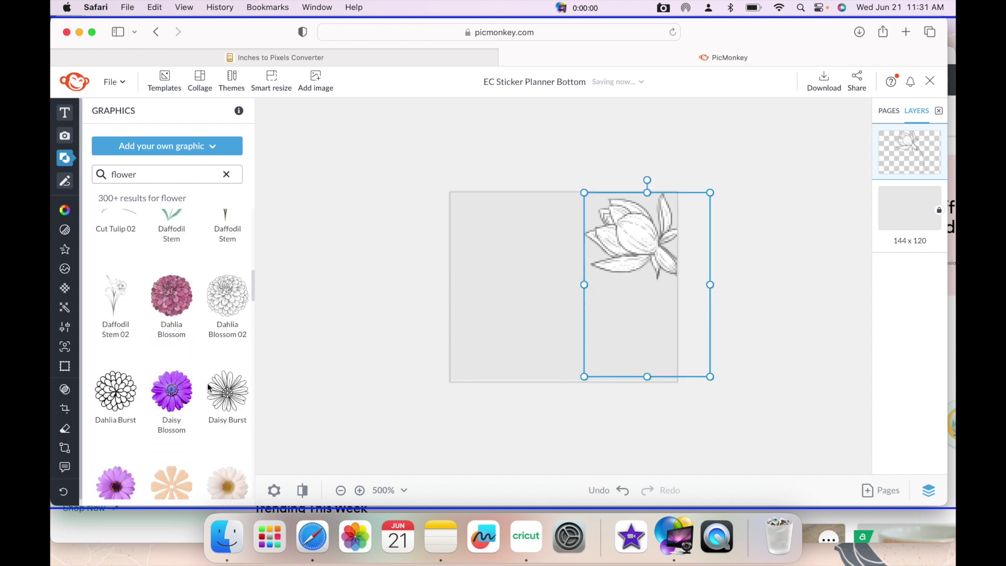
pyautogui.click(227, 296)
pyautogui.moveTo(652, 377); pyautogui.dragTo(589, 315)
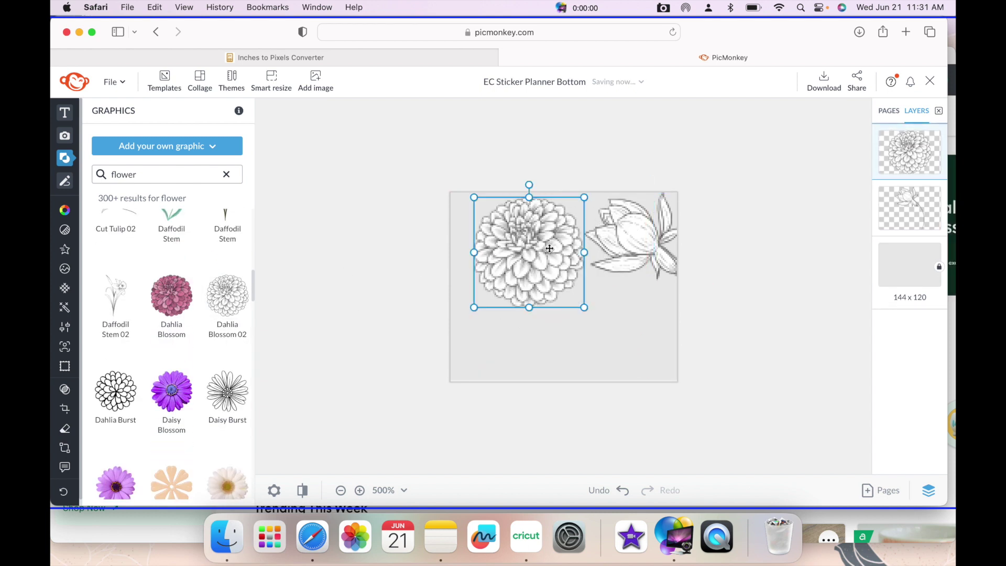
pyautogui.moveTo(548, 252); pyautogui.dragTo(669, 393)
# Step: Replace a trial Elegant Rose with the Flower Design graphic, rotated into the top-left corner
pyautogui.scroll(-8, 179, 423)
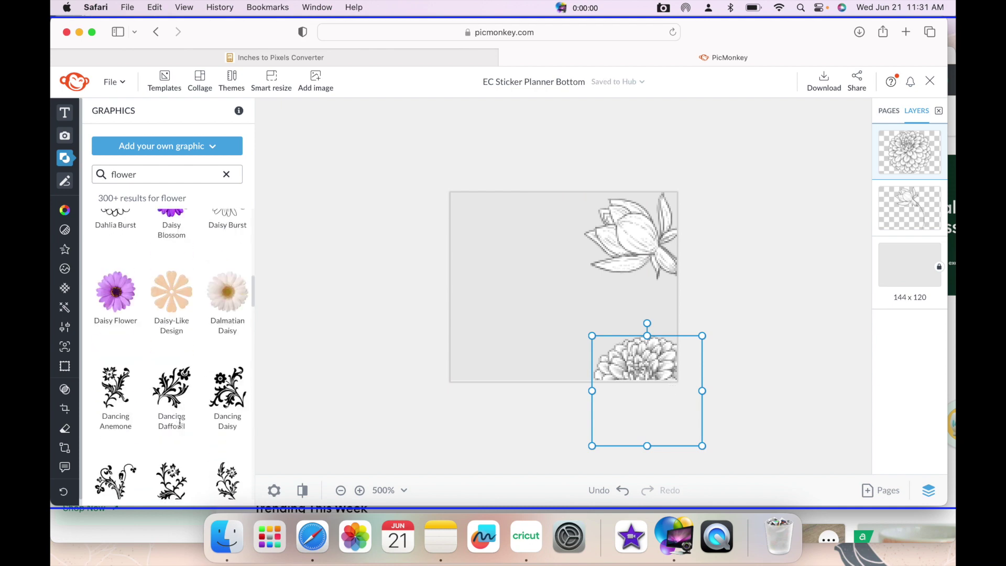
pyautogui.scroll(-4, 179, 426)
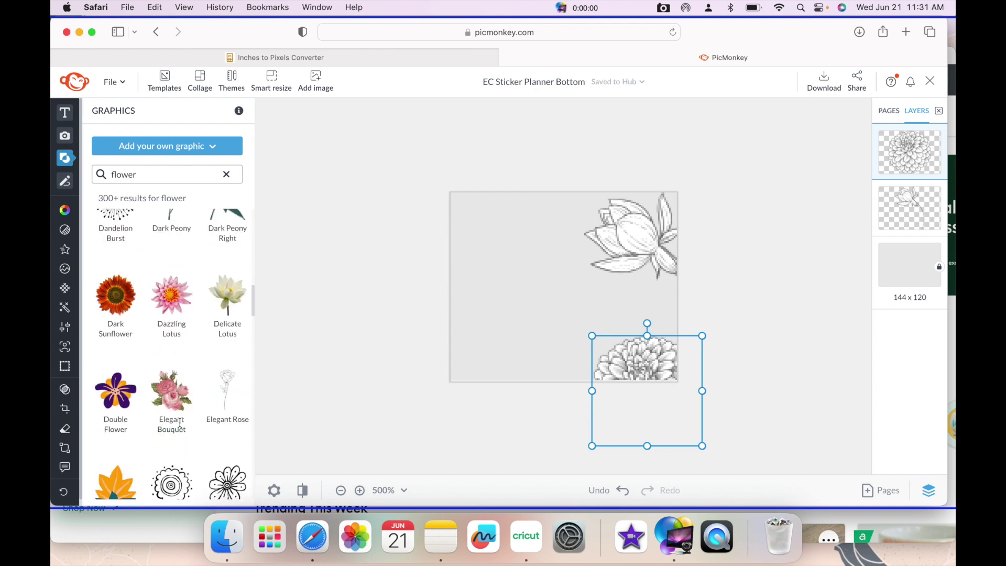
pyautogui.rightClick(237, 379)
pyautogui.click(210, 392)
pyautogui.click(210, 392)
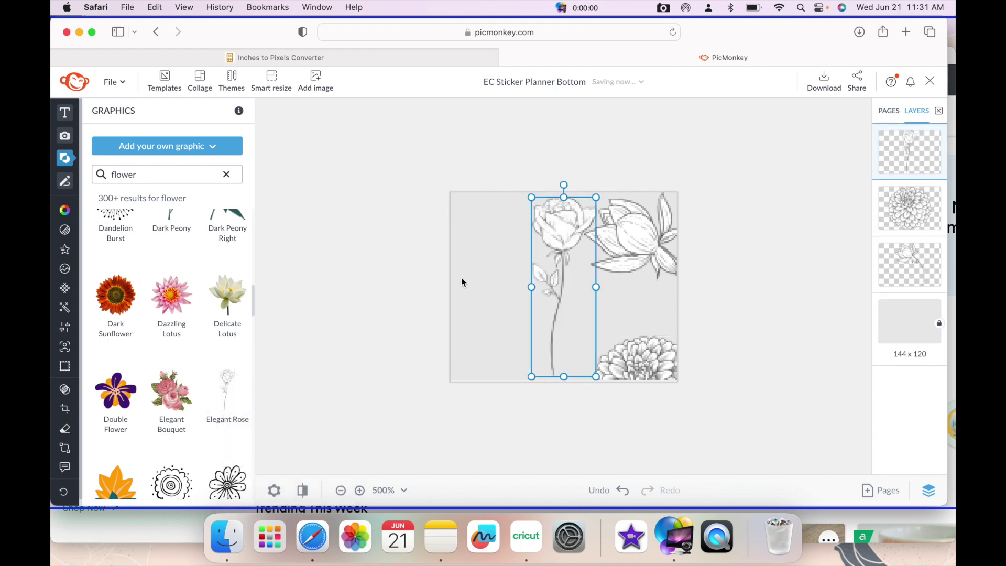
pyautogui.scroll(2, 157, 270)
pyautogui.scroll(-8, 164, 265)
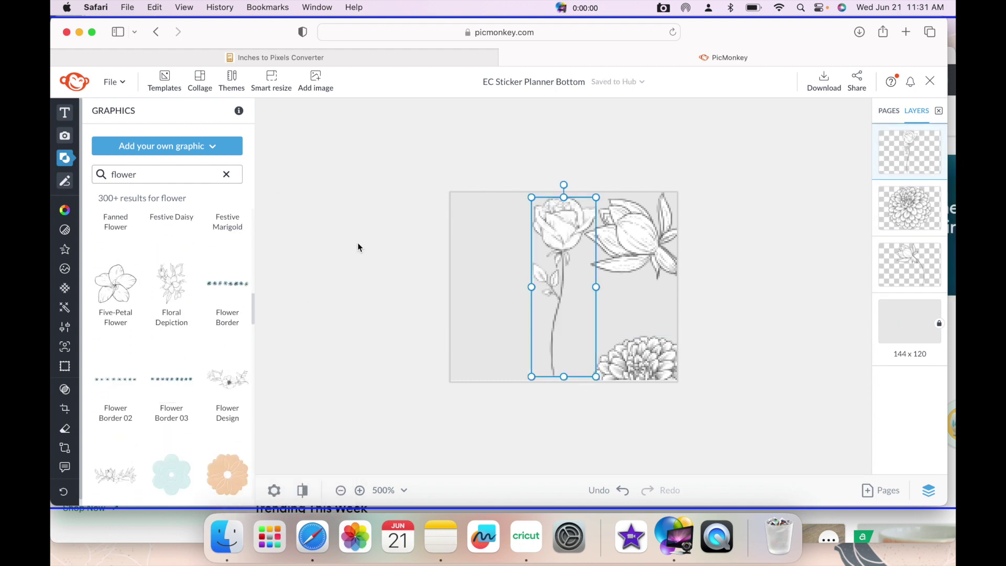
pyautogui.press('BackSpace')
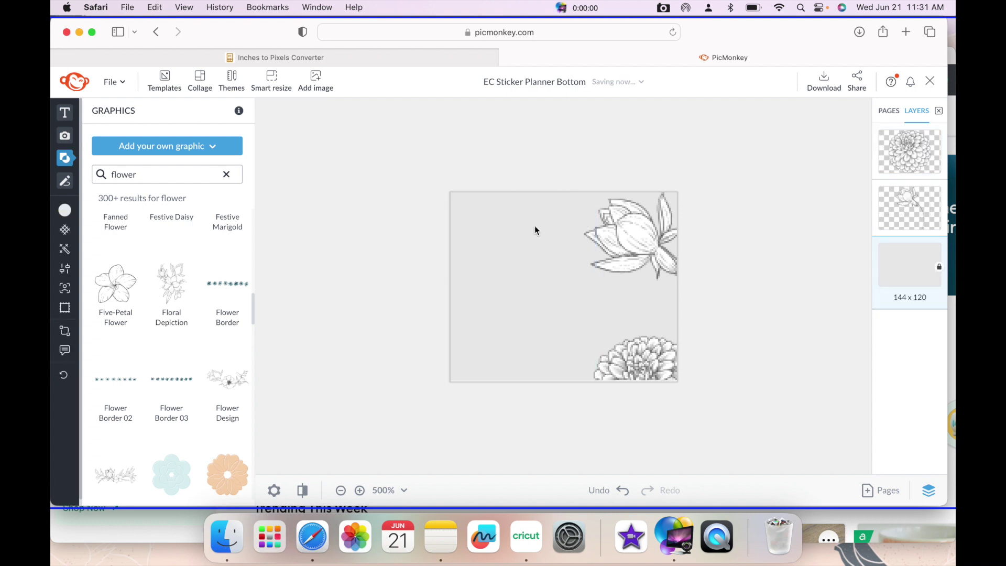
pyautogui.click(229, 380)
pyautogui.moveTo(563, 229); pyautogui.dragTo(582, 320)
pyautogui.moveTo(551, 282); pyautogui.dragTo(488, 220)
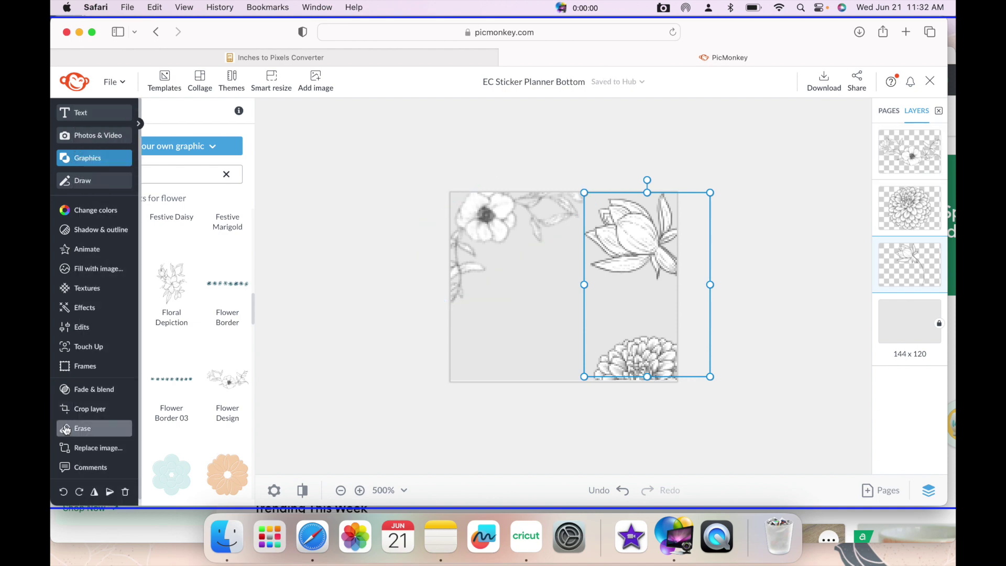
# Step: Partially fade the lotus, then add Frilly Poppy 02 from a 'flowers' search at bottom left
pyautogui.click(65, 389)
pyautogui.moveTo(91, 153); pyautogui.dragTo(126, 156)
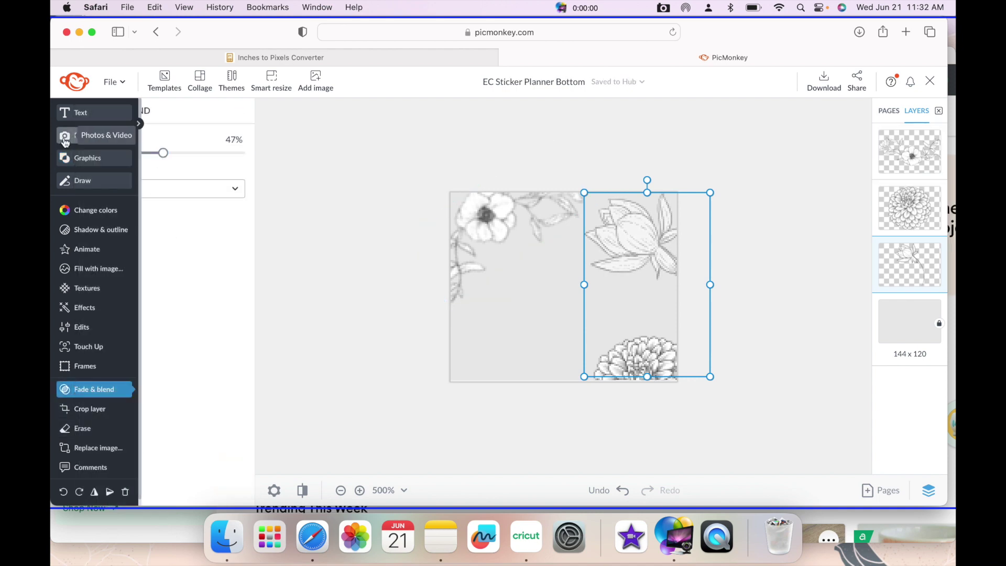
pyautogui.click(65, 158)
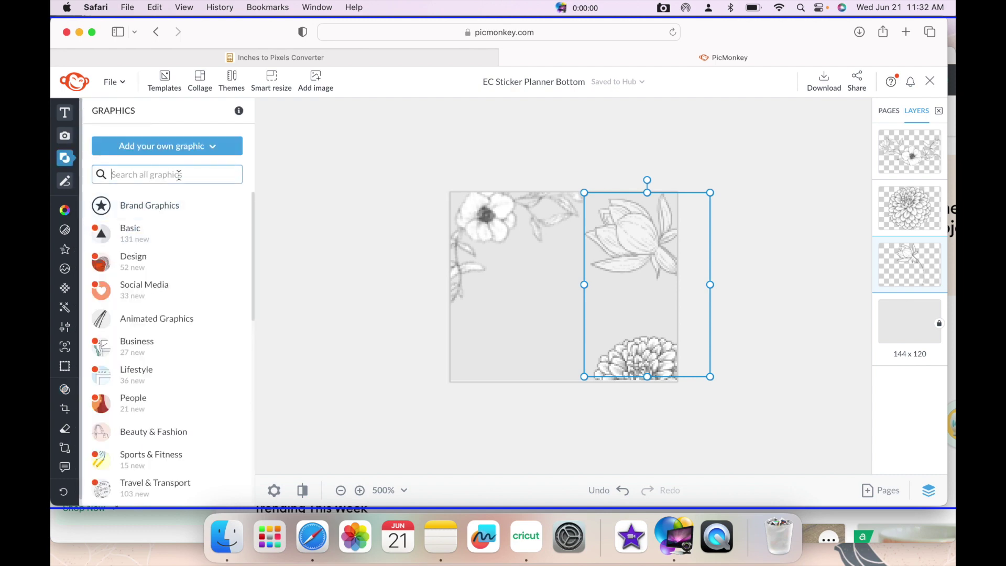
pyautogui.write('flowers')
pyautogui.scroll(-3, 144, 315)
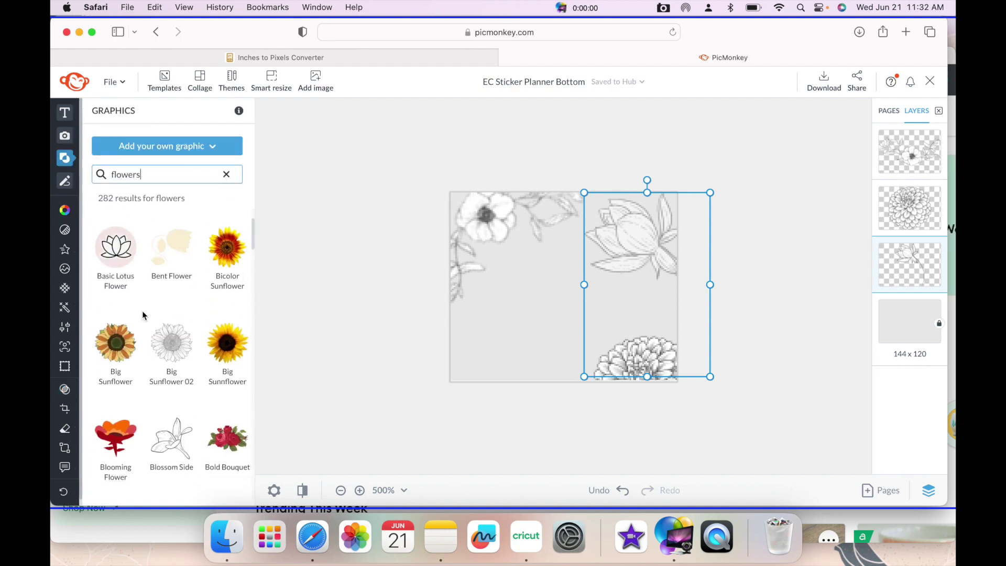
pyautogui.scroll(-15, 144, 314)
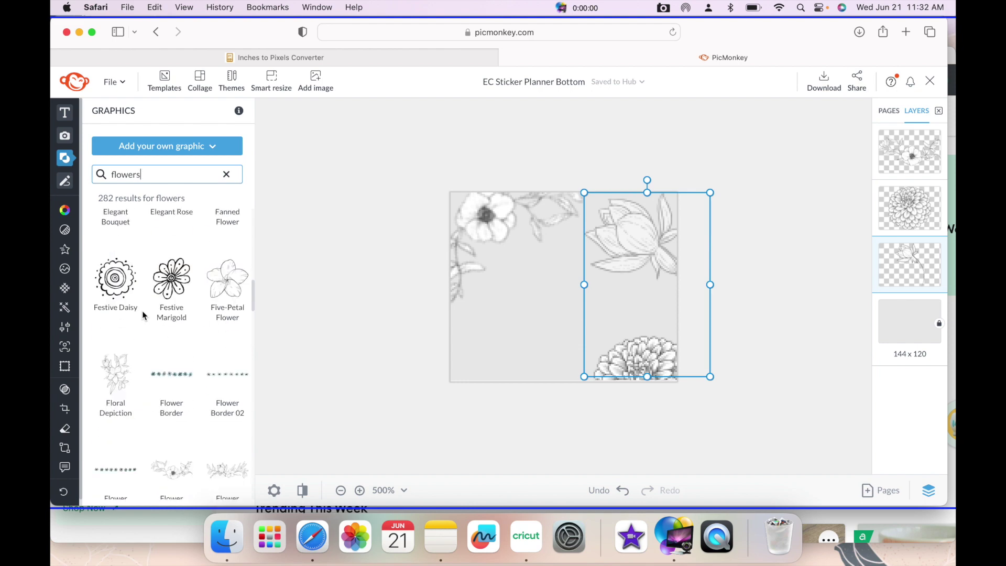
pyautogui.scroll(-15, 142, 315)
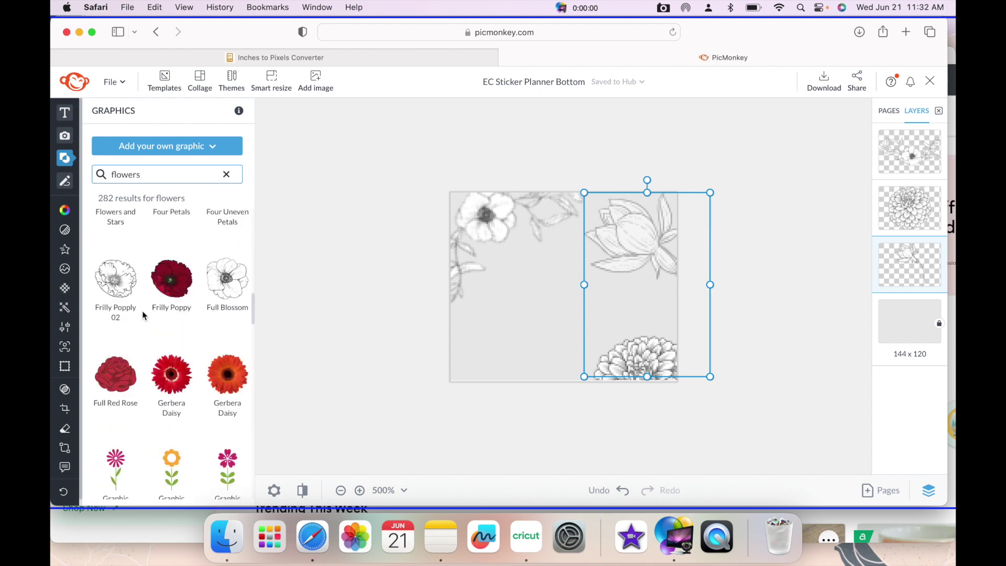
pyautogui.click(117, 278)
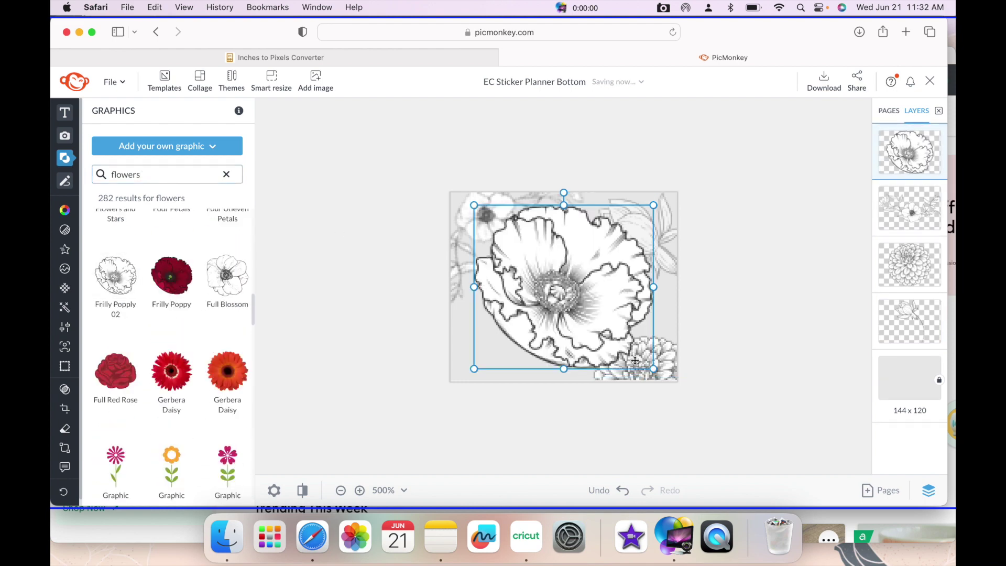
pyautogui.moveTo(569, 292); pyautogui.dragTo(506, 373)
# Step: Push the leafy flower and lotus to the edges, and fade the dahlia and poppy to 47%
pyautogui.moveTo(492, 206); pyautogui.dragTo(510, 189)
pyautogui.moveTo(635, 236); pyautogui.dragTo(664, 236)
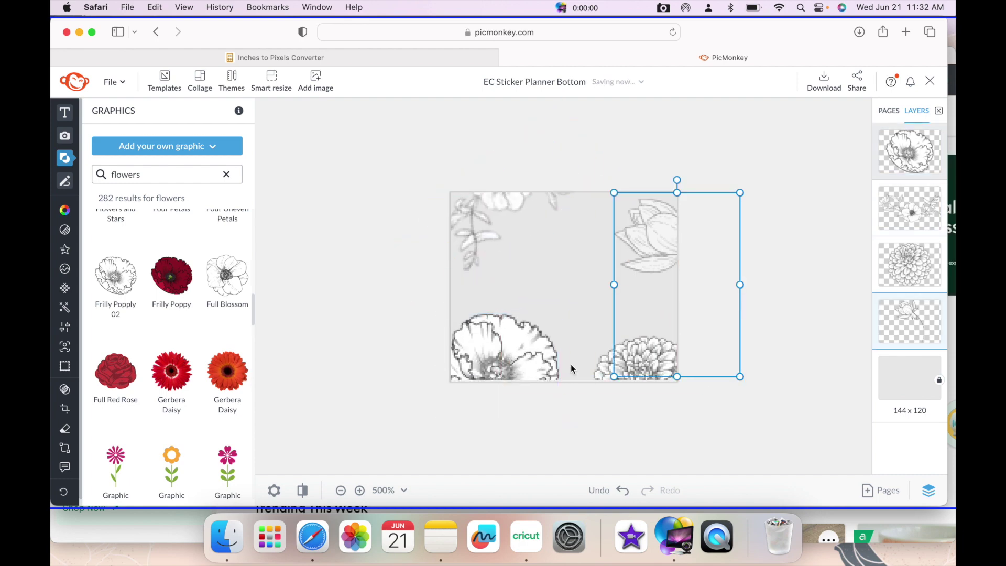
pyautogui.click(624, 361)
pyautogui.moveTo(68, 419)
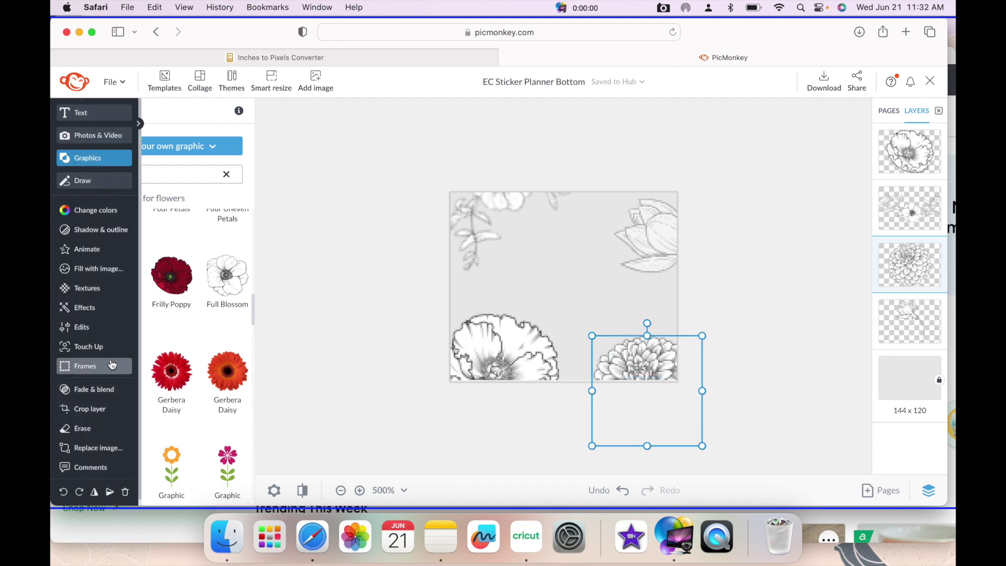
pyautogui.click(104, 389)
pyautogui.moveTo(92, 153); pyautogui.dragTo(174, 164)
pyautogui.click(498, 357)
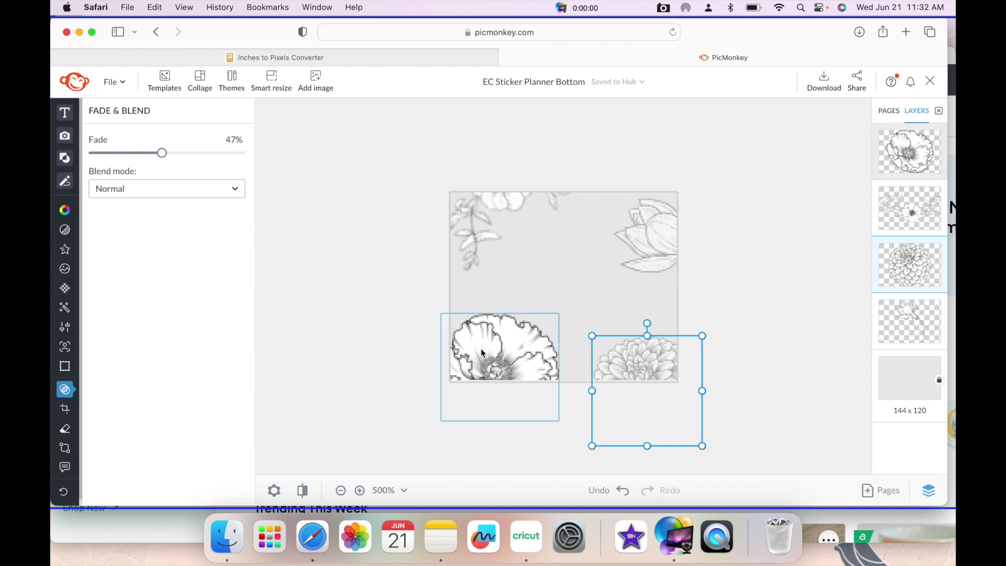
pyautogui.moveTo(96, 154); pyautogui.dragTo(146, 161)
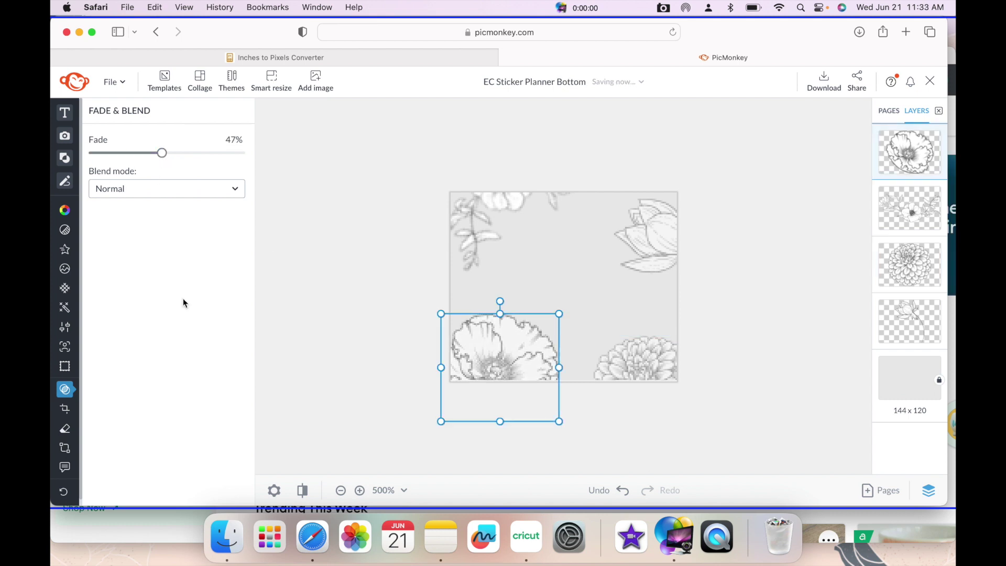
pyautogui.click(372, 245)
# Step: Add a text box reading 'Sleep' and colour it black
pyautogui.click(64, 113)
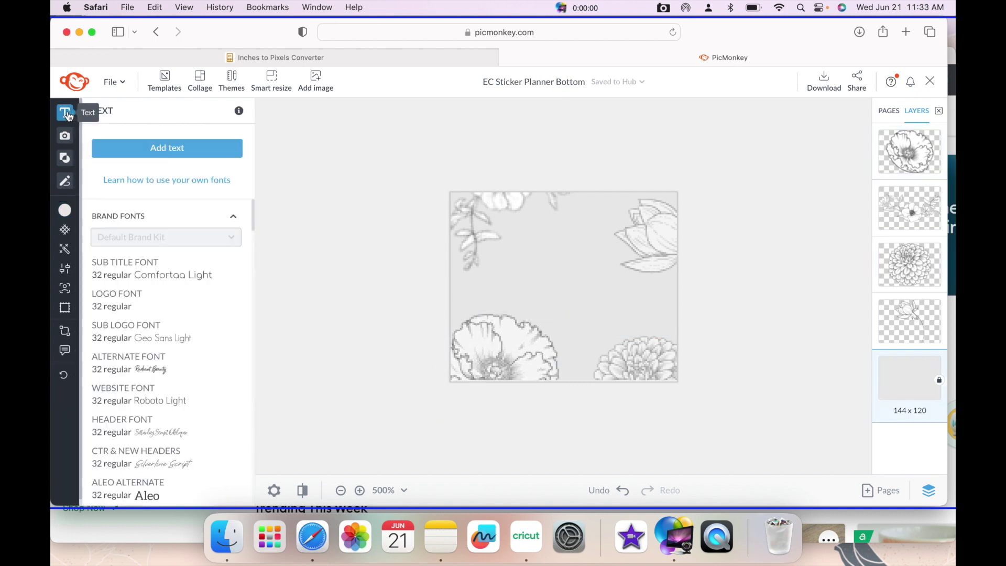
pyautogui.click(203, 148)
pyautogui.doubleClick(544, 285)
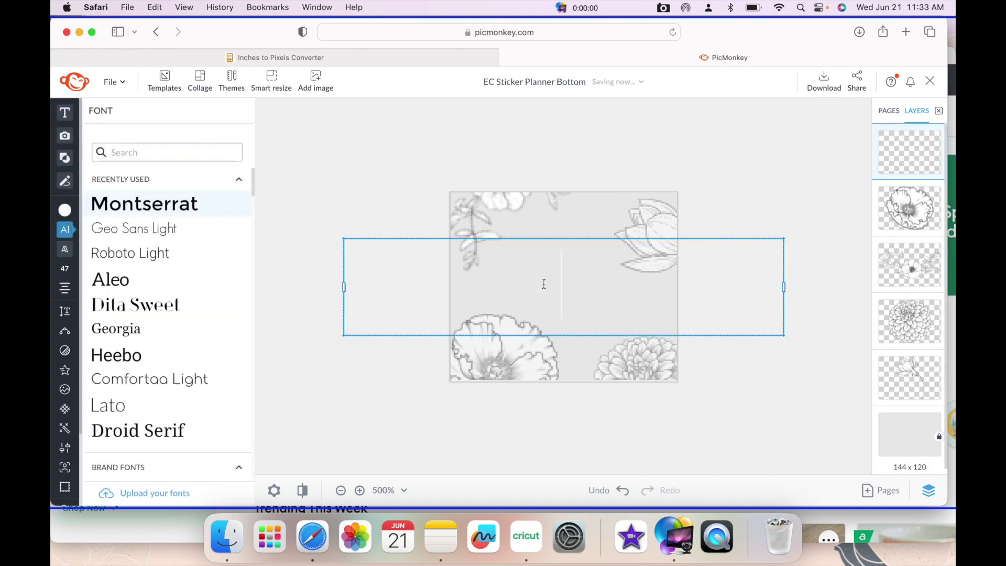
pyautogui.write('Sleep')
pyautogui.press('super+a')
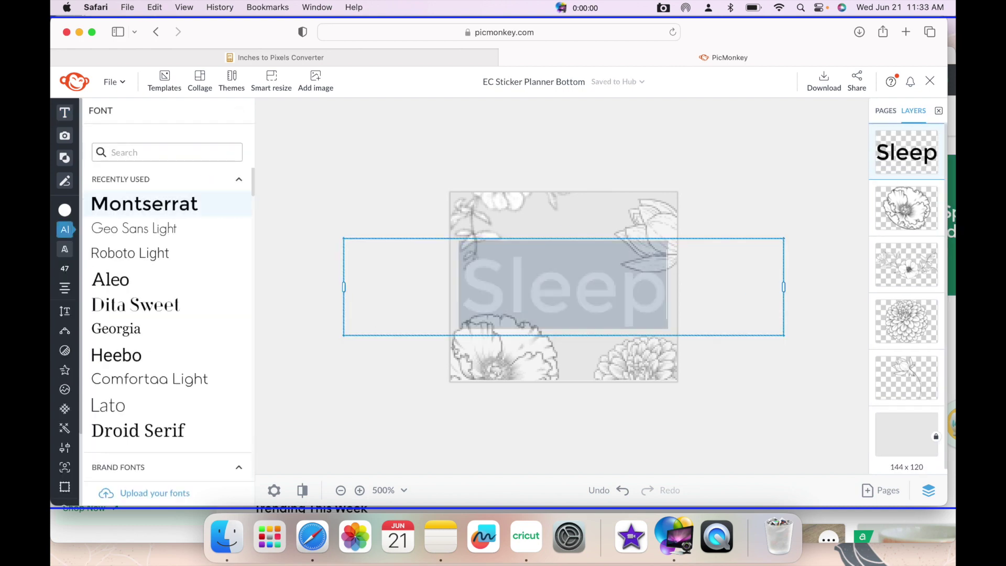
pyautogui.click(65, 210)
pyautogui.click(232, 429)
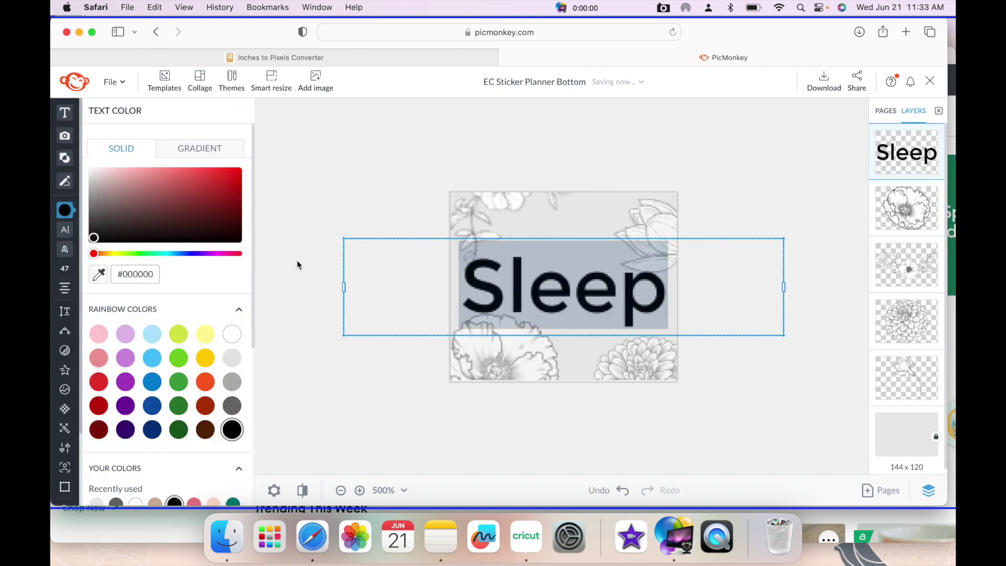
pyautogui.moveTo(77, 255)
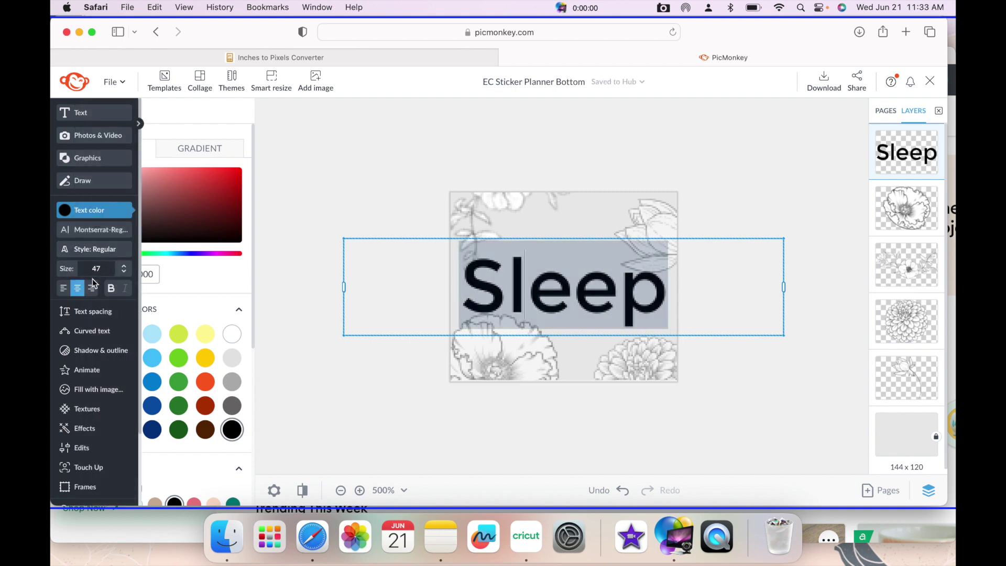
pyautogui.click(614, 293)
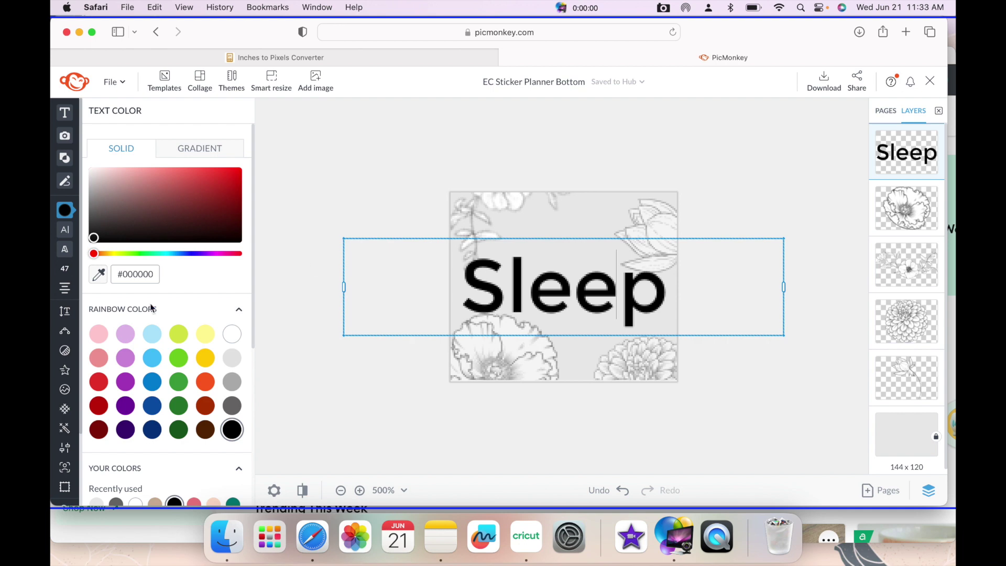
# Step: Set 'Sleep' in Radiant Beauty script and add 'Macros' on the next line
pyautogui.click(78, 229)
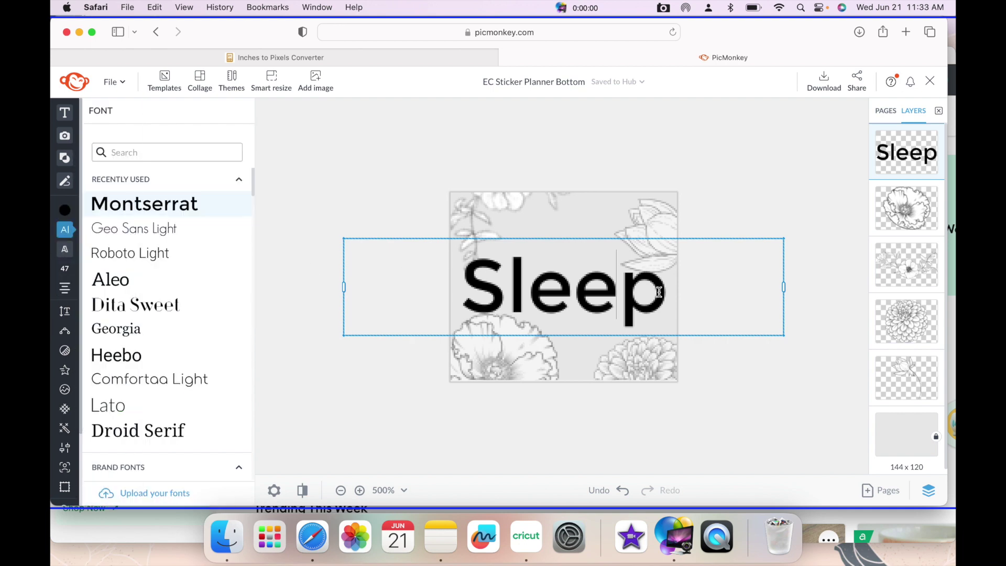
pyautogui.moveTo(660, 292); pyautogui.dragTo(459, 292)
pyautogui.click(212, 228)
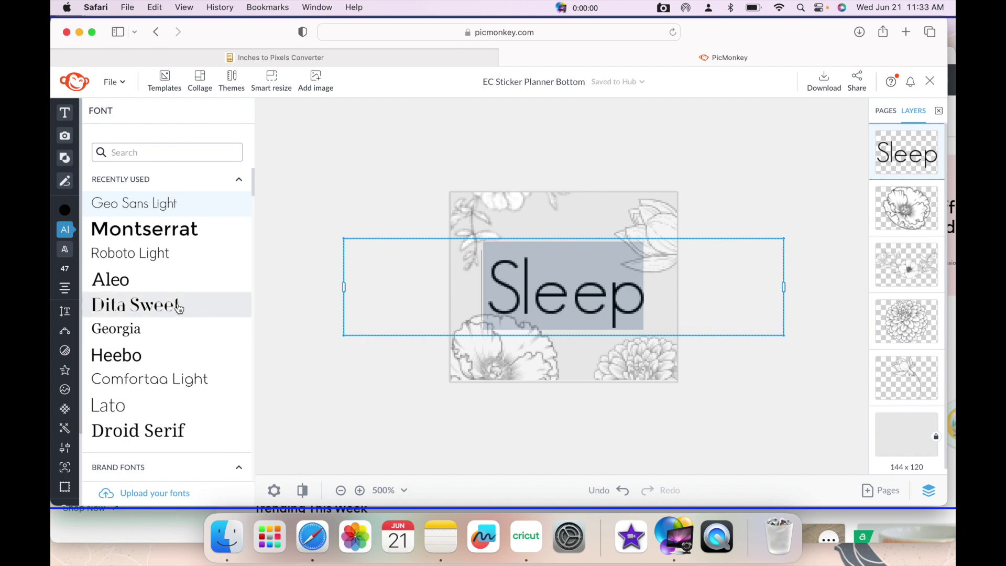
pyautogui.scroll(-5, 175, 303)
pyautogui.click(137, 394)
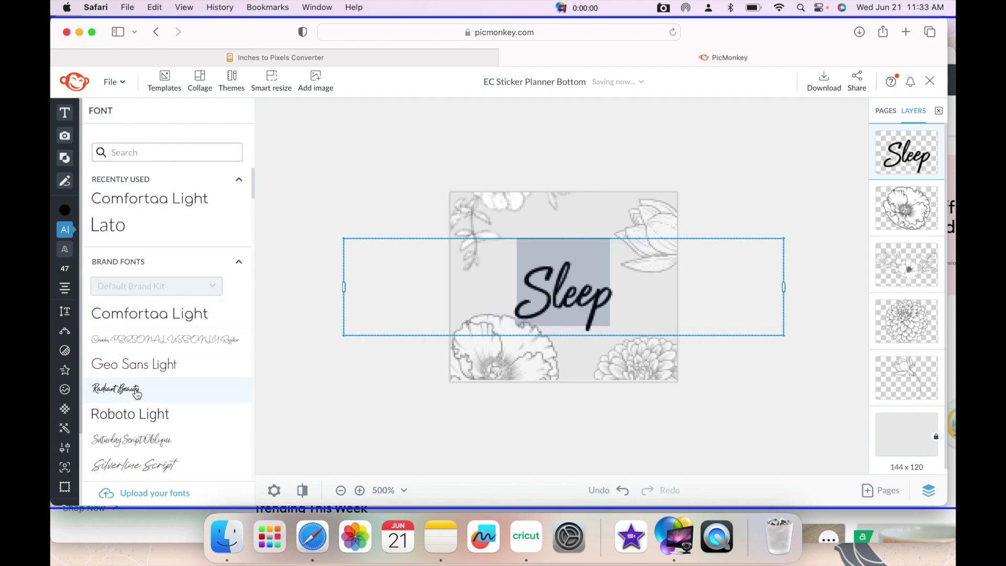
pyautogui.click(655, 303)
pyautogui.press('Return')
pyautogui.write('Mac')
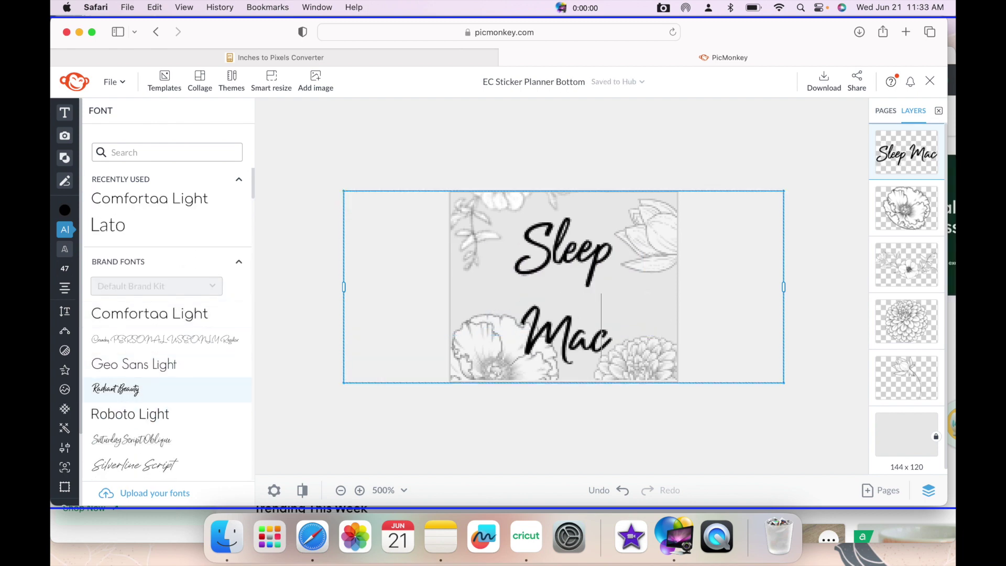
pyautogui.write('ros')
pyautogui.press('Return')
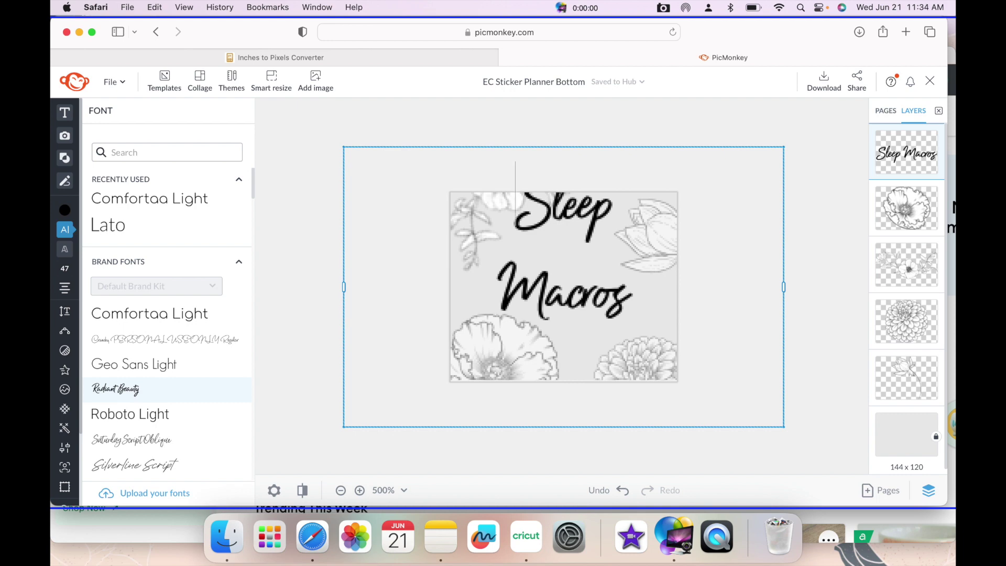
# Step: Add 'Prayer' above and 'Mood' below the lines, with the text at size 17
pyautogui.press('Return')
pyautogui.press('Up')
pyautogui.write('Prayer')
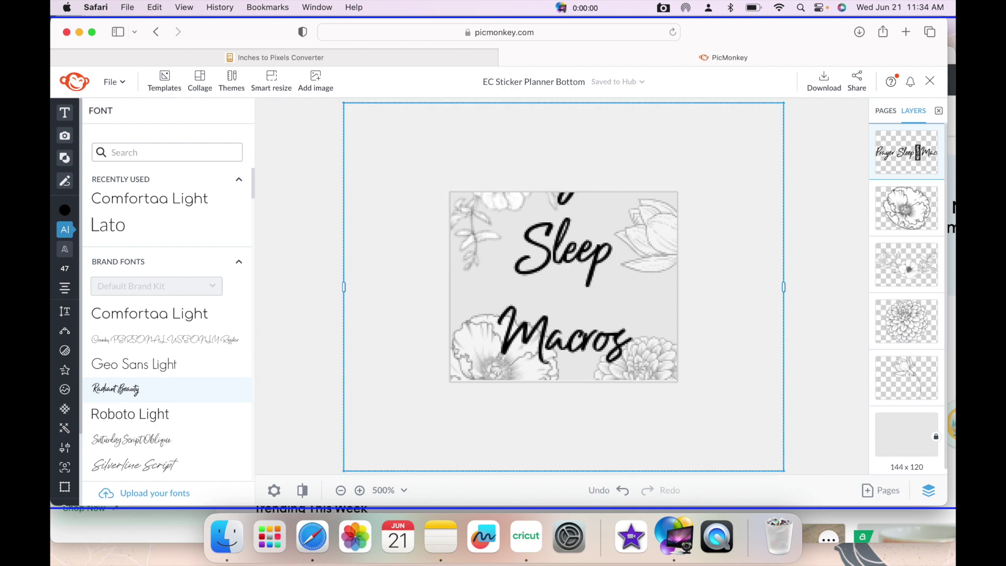
pyautogui.press('super+a')
pyautogui.click(98, 270)
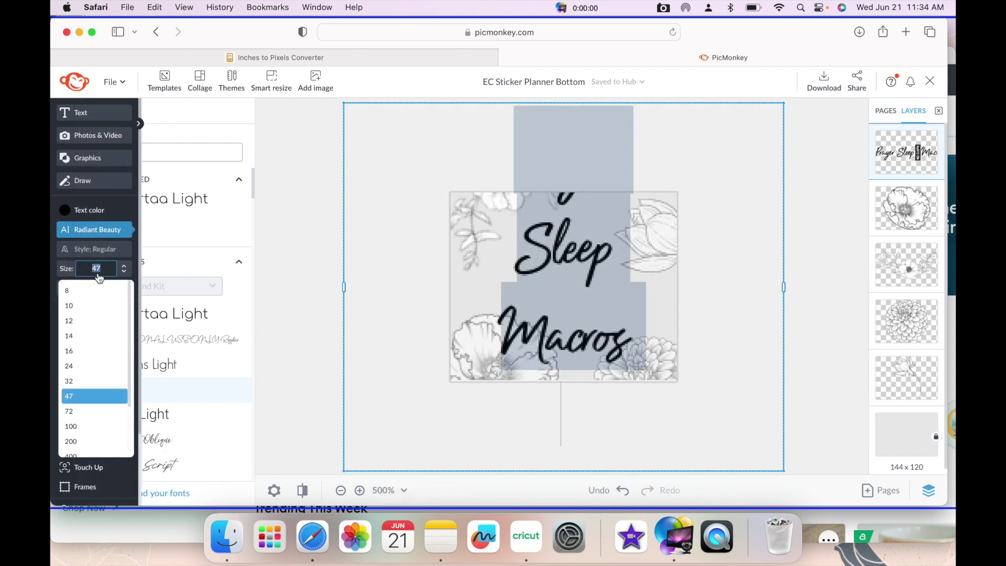
pyautogui.write('17')
pyautogui.press('Return')
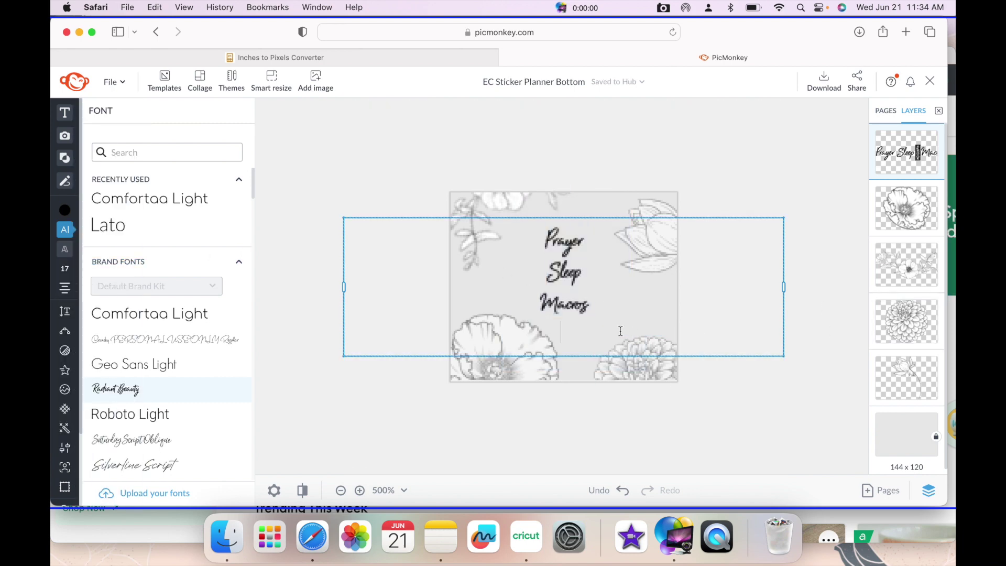
pyautogui.write('Mood')
pyautogui.press('Escape')
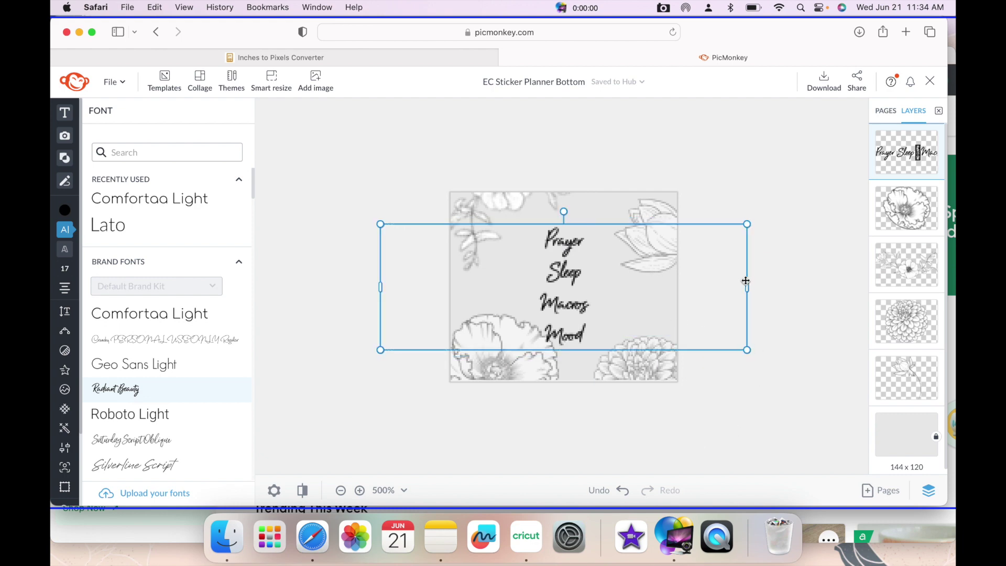
# Step: Left-align the four lines, enlarge the text to size 25, and shift it slightly right
pyautogui.moveTo(746, 281); pyautogui.dragTo(560, 292)
pyautogui.click(62, 294)
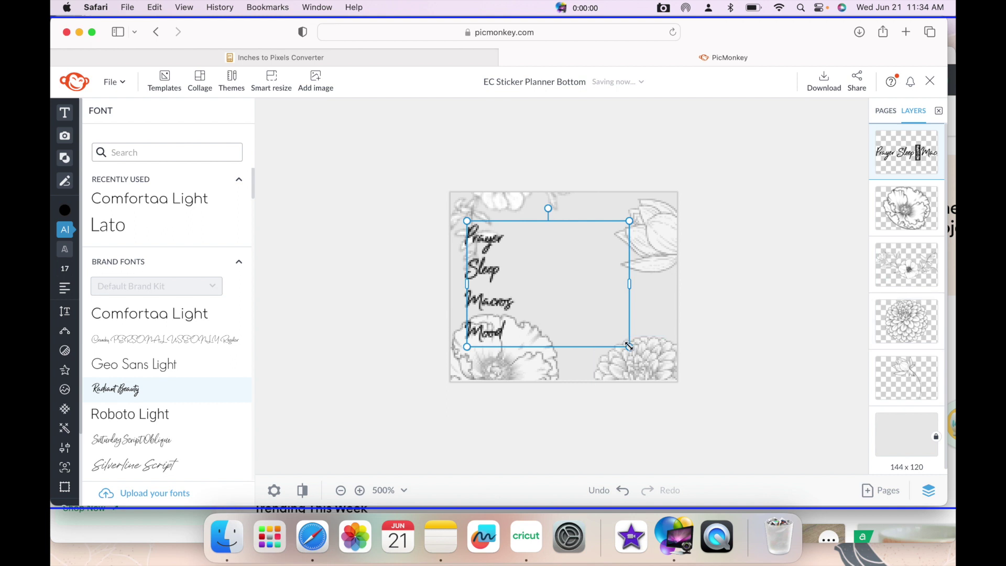
pyautogui.moveTo(629, 346); pyautogui.dragTo(666, 379)
pyautogui.moveTo(484, 305); pyautogui.dragTo(480, 283)
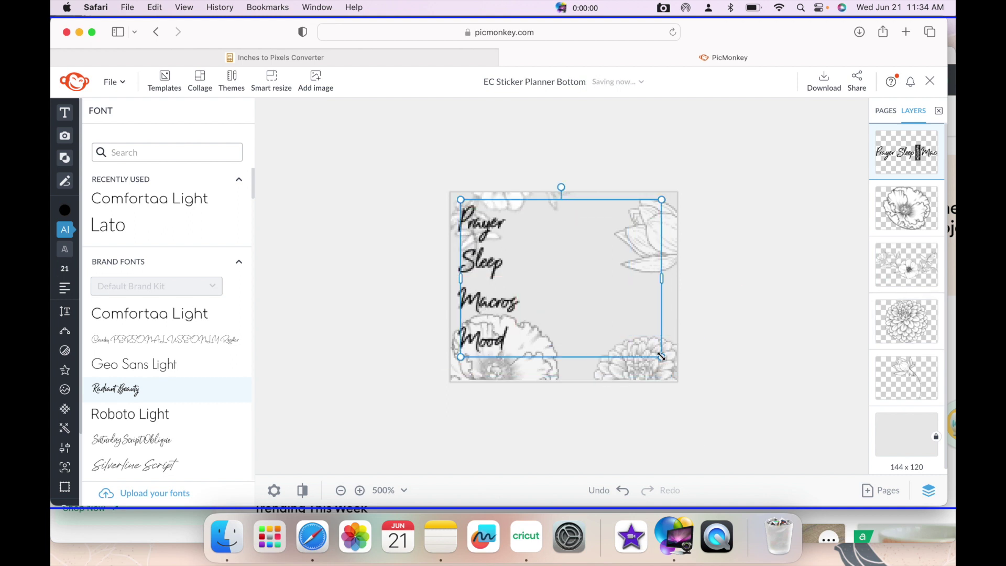
pyautogui.moveTo(662, 356); pyautogui.dragTo(696, 384)
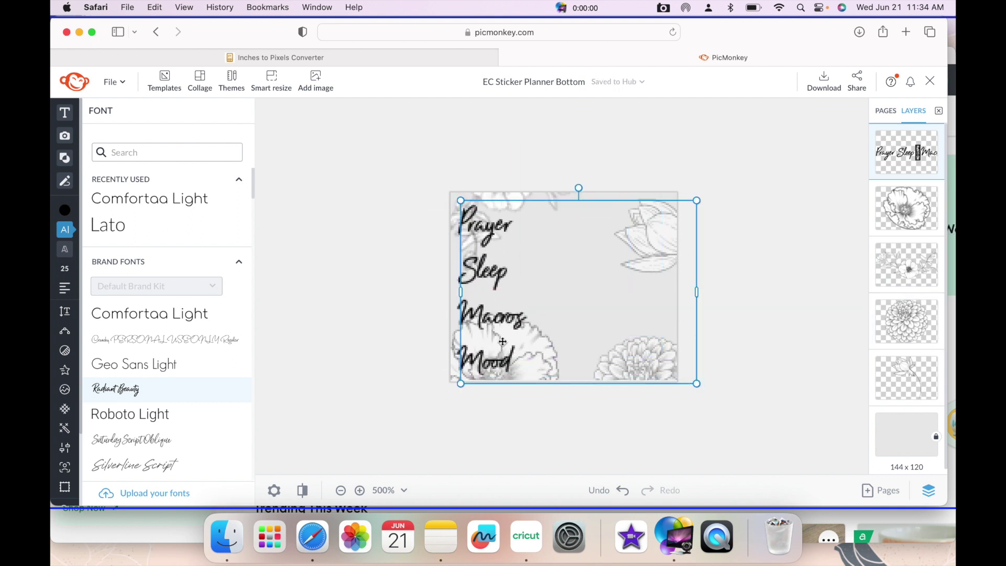
pyautogui.moveTo(503, 342); pyautogui.dragTo(517, 337)
pyautogui.click(804, 429)
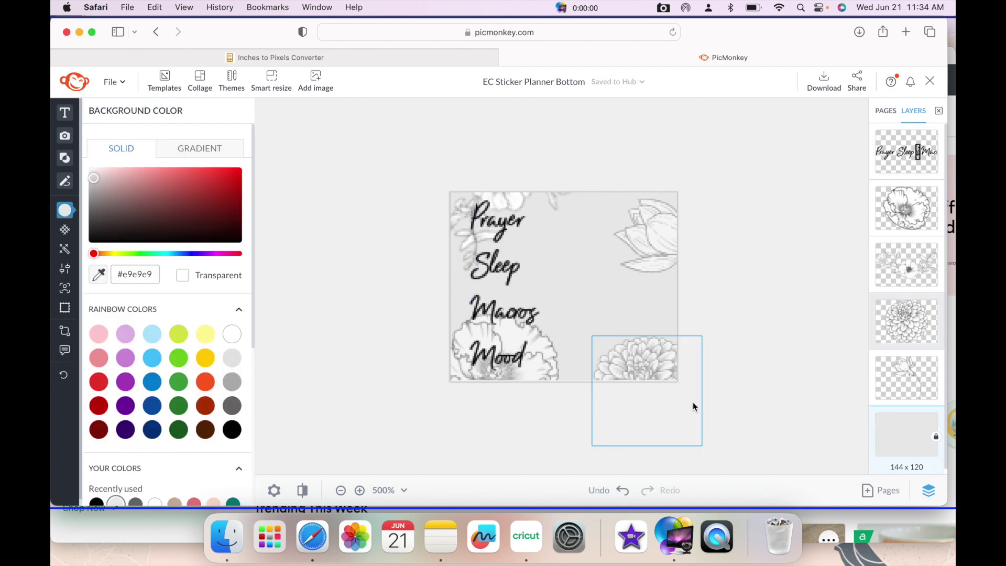
# Step: Nudge the lower-left flower down and left, and centre the text block
pyautogui.click(523, 392)
pyautogui.moveTo(534, 378); pyautogui.dragTo(504, 397)
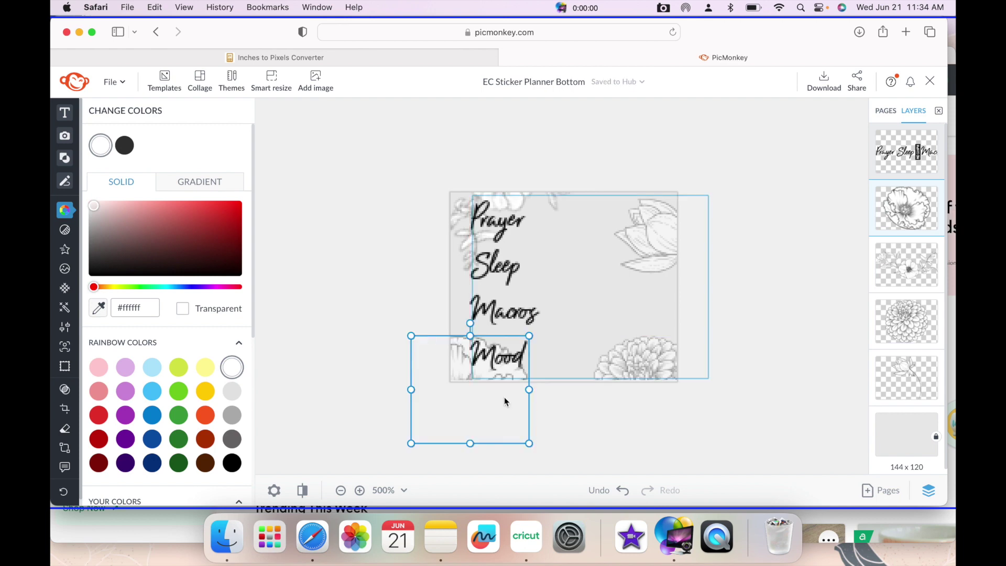
pyautogui.moveTo(524, 309); pyautogui.dragTo(563, 312)
pyautogui.click(795, 426)
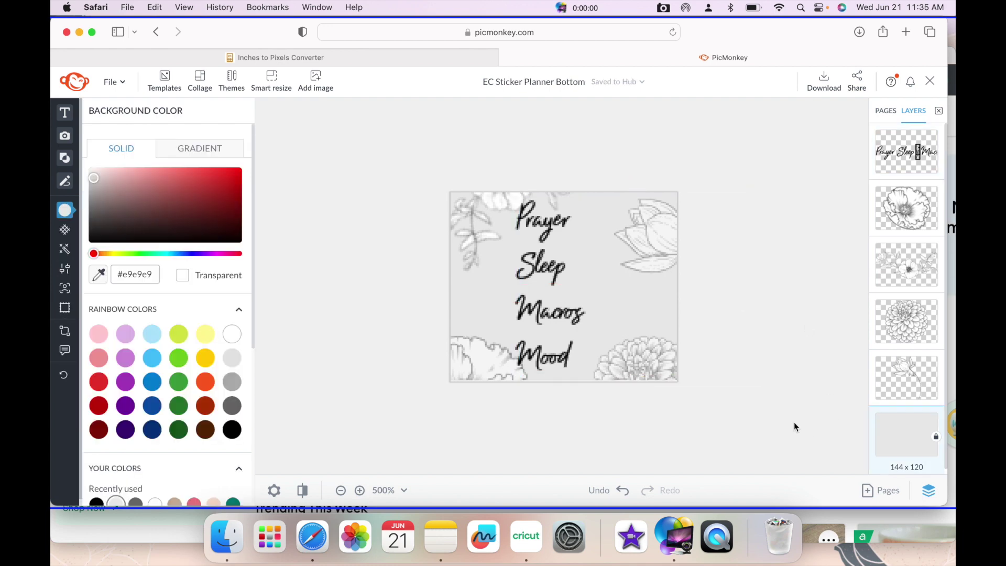
pyautogui.click(654, 233)
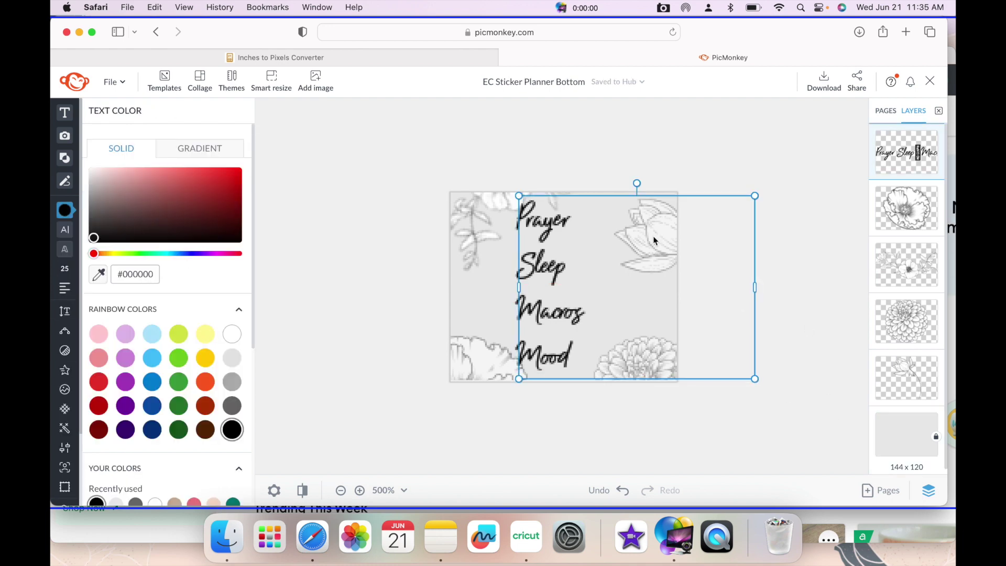
pyautogui.moveTo(647, 205)
pyautogui.mouseDown()
pyautogui.moveTo(627, 206)
pyautogui.moveTo(648, 205)
pyautogui.mouseUp()
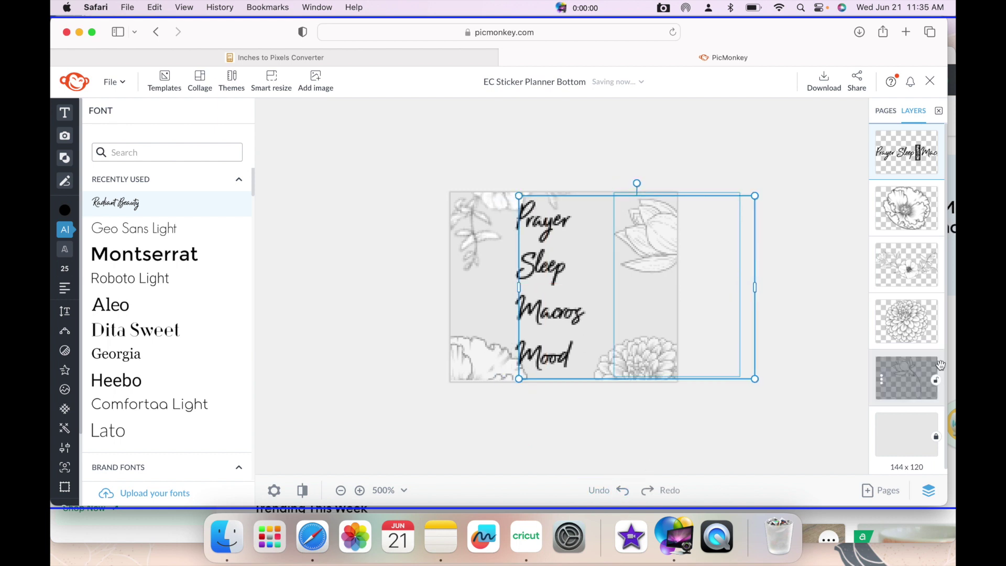
# Step: Tilt the lotus about 45° toward the top right, tuck the dahlia into its corner, and tilt the poppy
pyautogui.click(703, 253)
pyautogui.moveTo(704, 253); pyautogui.dragTo(688, 247)
pyautogui.moveTo(663, 176); pyautogui.dragTo(587, 209)
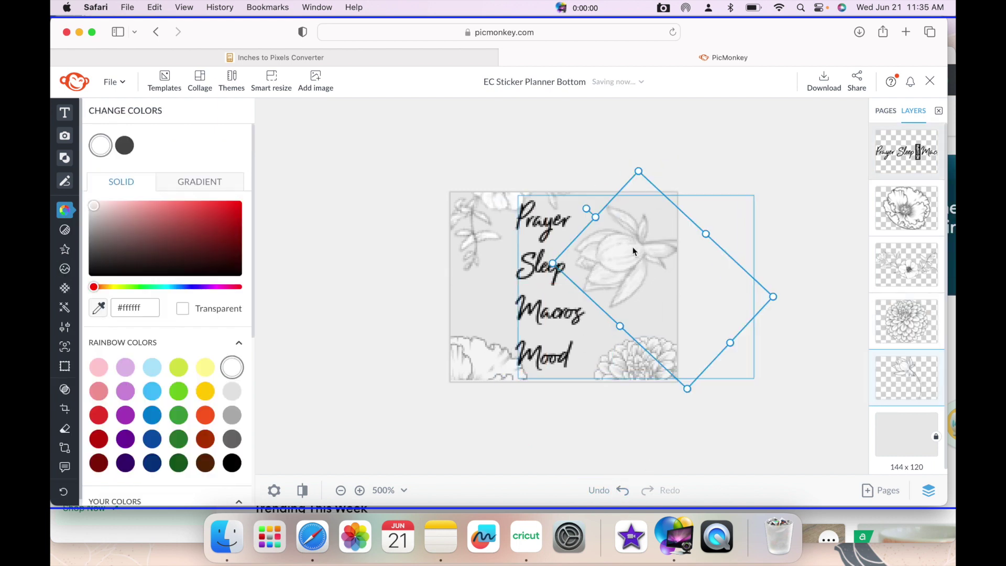
pyautogui.moveTo(698, 266); pyautogui.dragTo(718, 246)
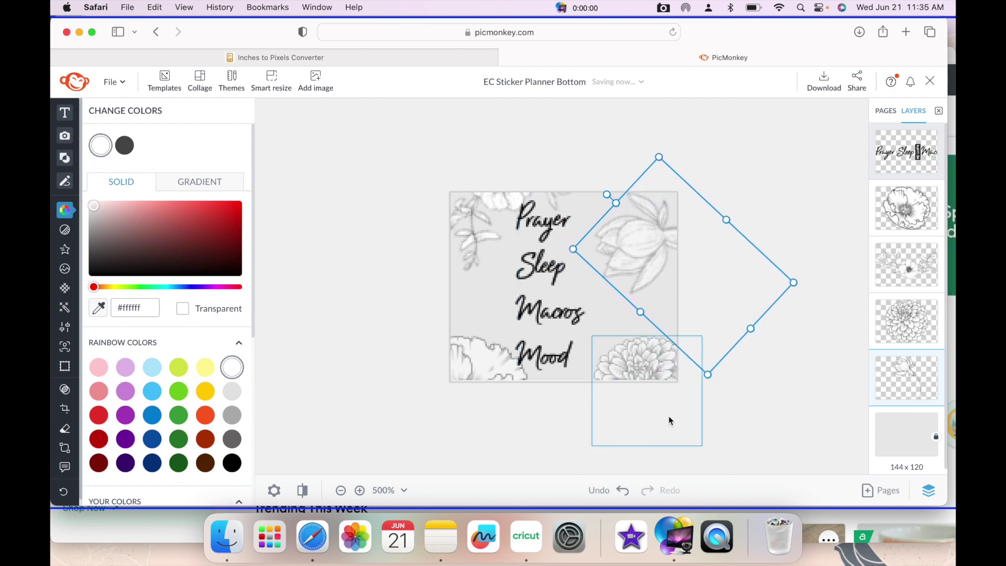
pyautogui.click(662, 371)
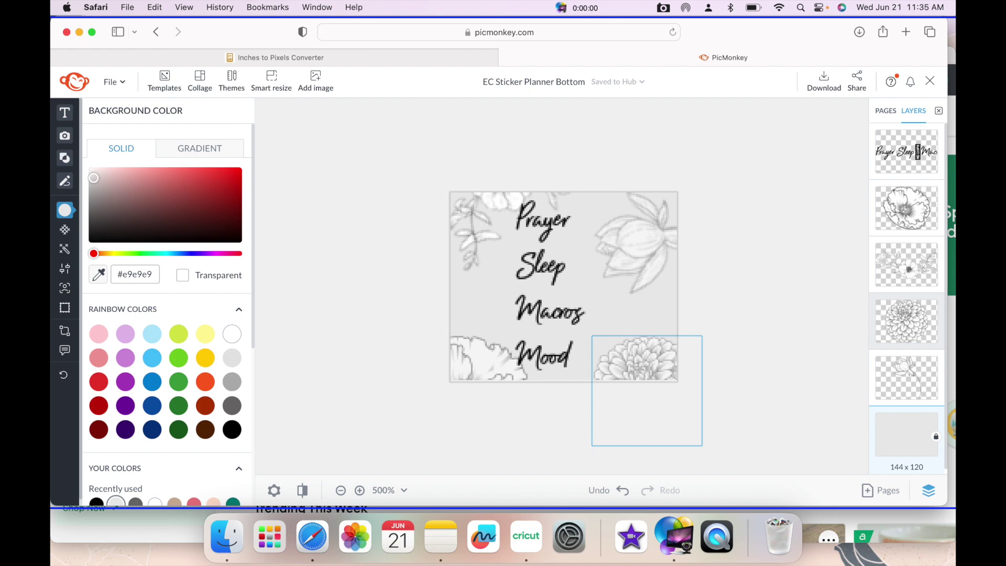
pyautogui.moveTo(654, 424); pyautogui.dragTo(654, 388)
pyautogui.click(489, 356)
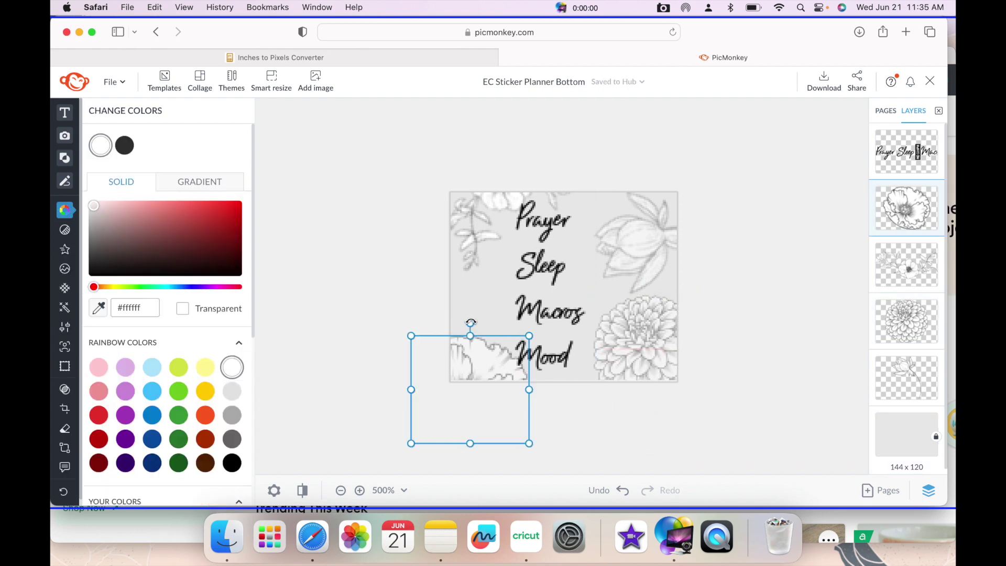
pyautogui.moveTo(471, 322); pyautogui.dragTo(482, 294)
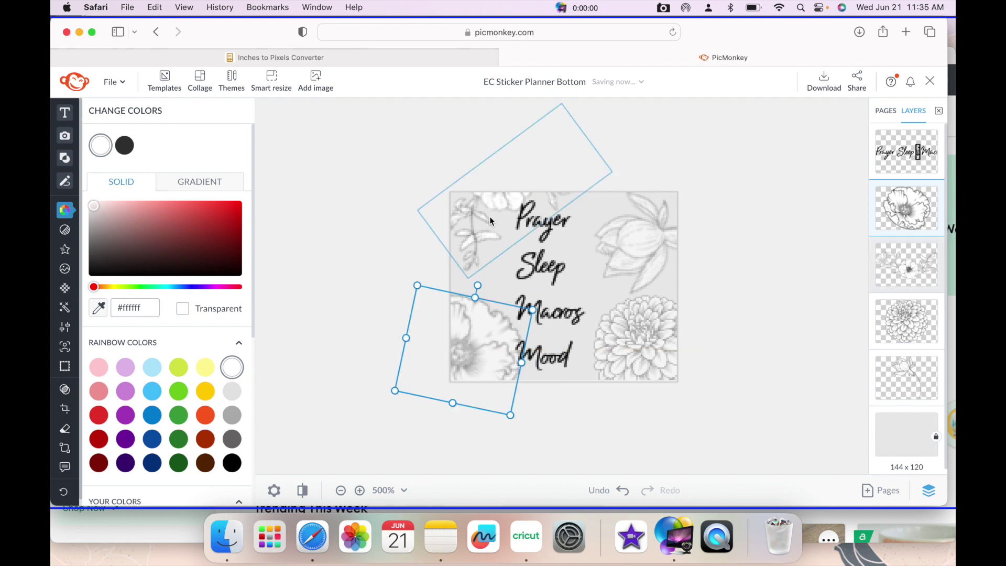
pyautogui.moveTo(491, 220)
pyautogui.mouseDown()
pyautogui.moveTo(681, 293)
pyautogui.moveTo(781, 297)
pyautogui.mouseUp()
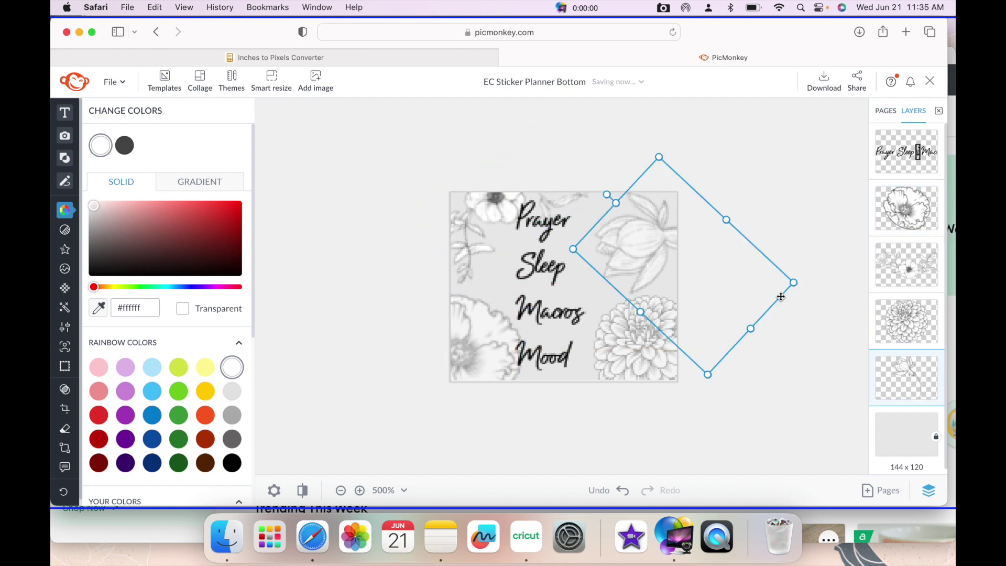
pyautogui.click(781, 297)
# Step: Download the sticker as a PNG image, then add a square in Cricut Design Space
pyautogui.click(824, 80)
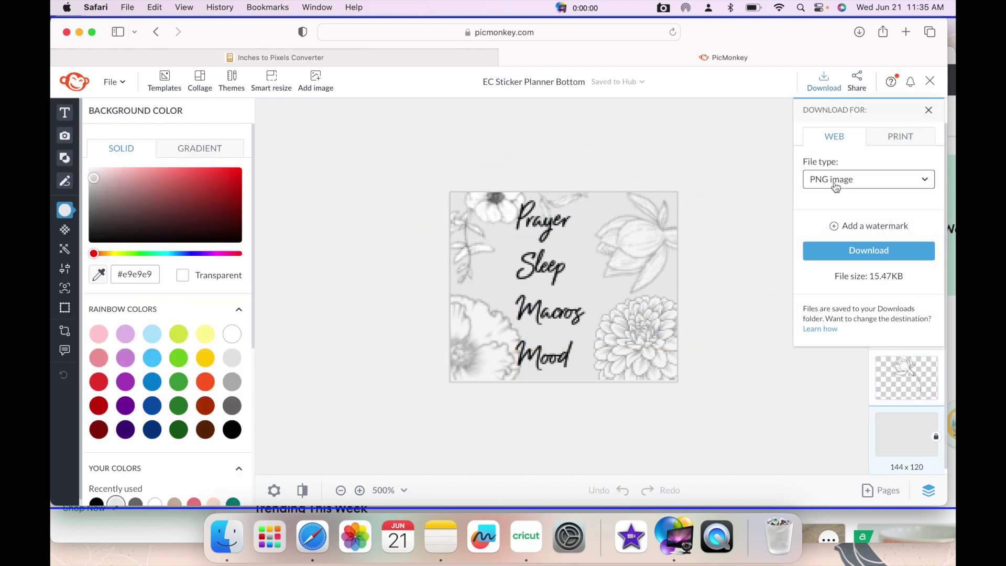
pyautogui.click(836, 185)
pyautogui.click(838, 210)
pyautogui.click(866, 256)
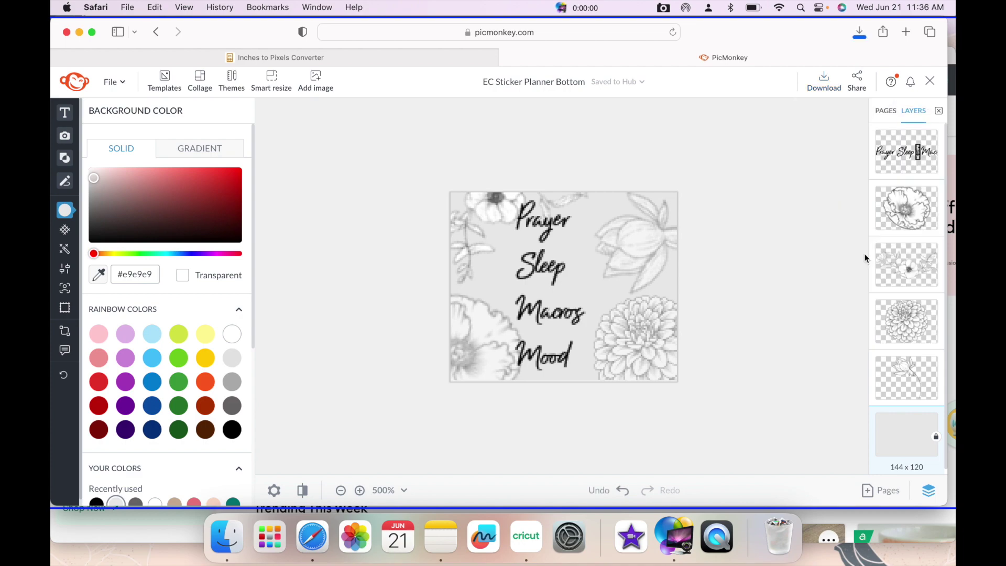
pyautogui.click(716, 394)
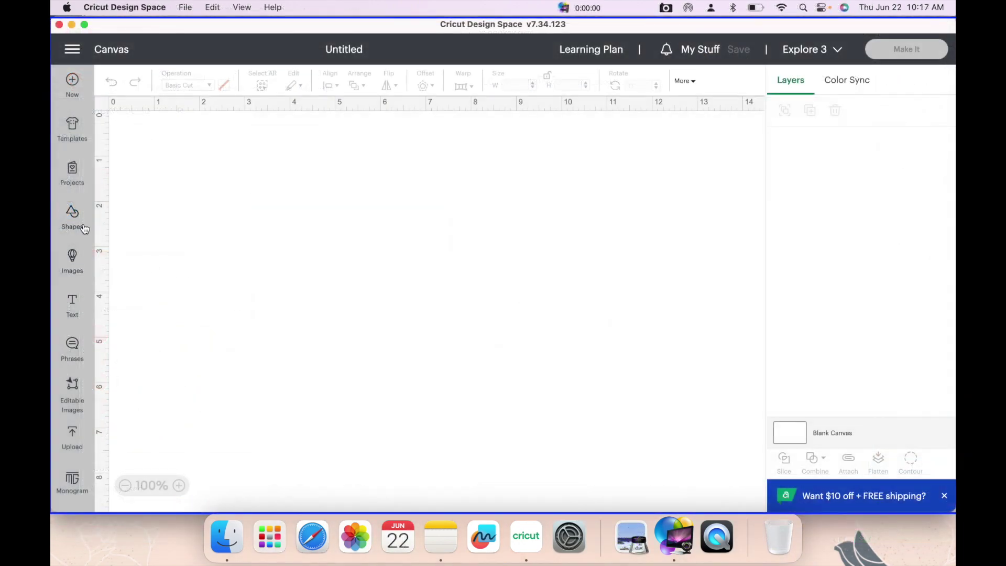
pyautogui.click(84, 229)
pyautogui.click(286, 310)
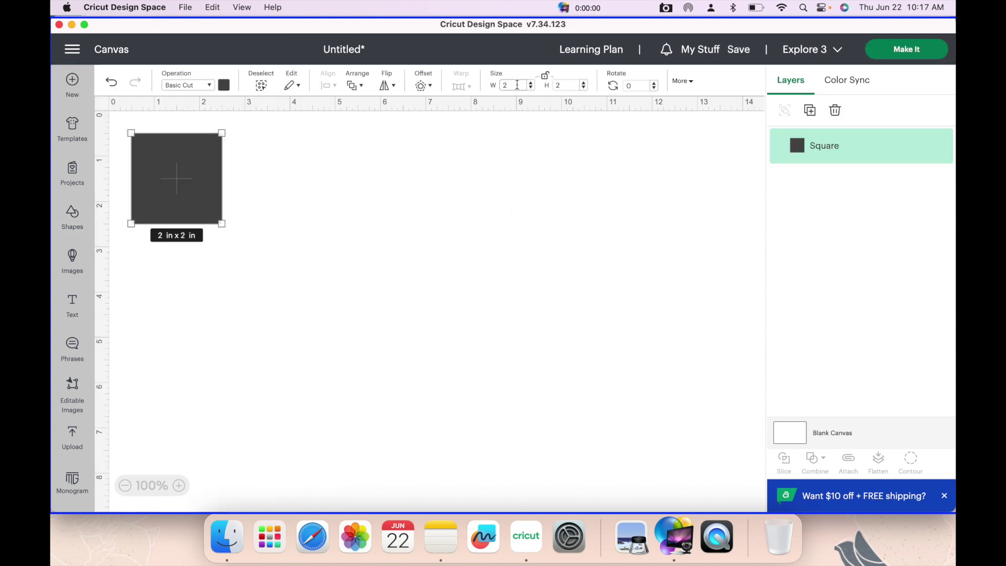
# Step: Set the square's width to 6.76 in and height to 9.03 in
pyautogui.write('6.76')
pyautogui.press('Tab')
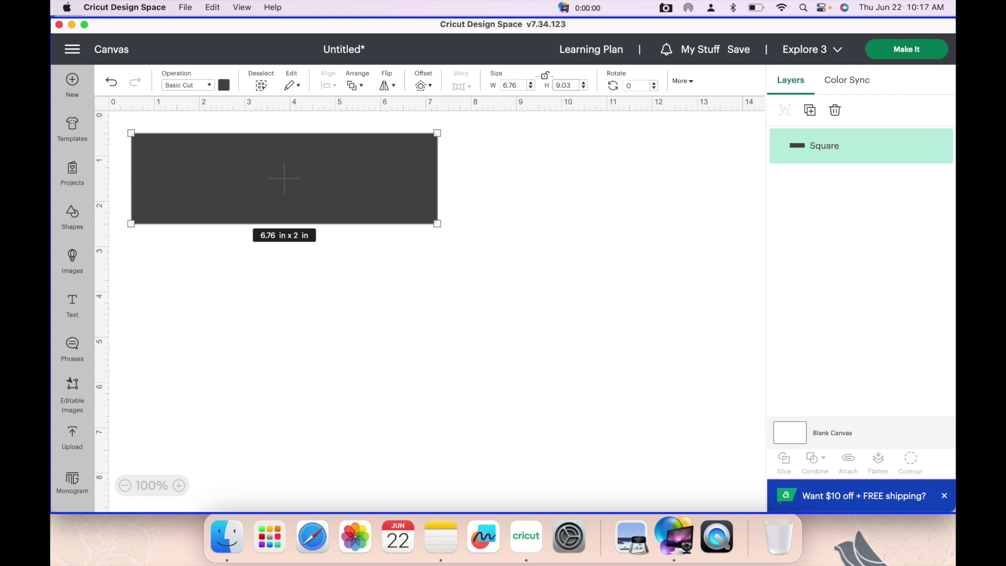
pyautogui.write('9.03')
pyautogui.press('Return')
# Step: Zoom out to see the whole rectangle and shift it slightly right
pyautogui.scroll(-1, 515, 255)
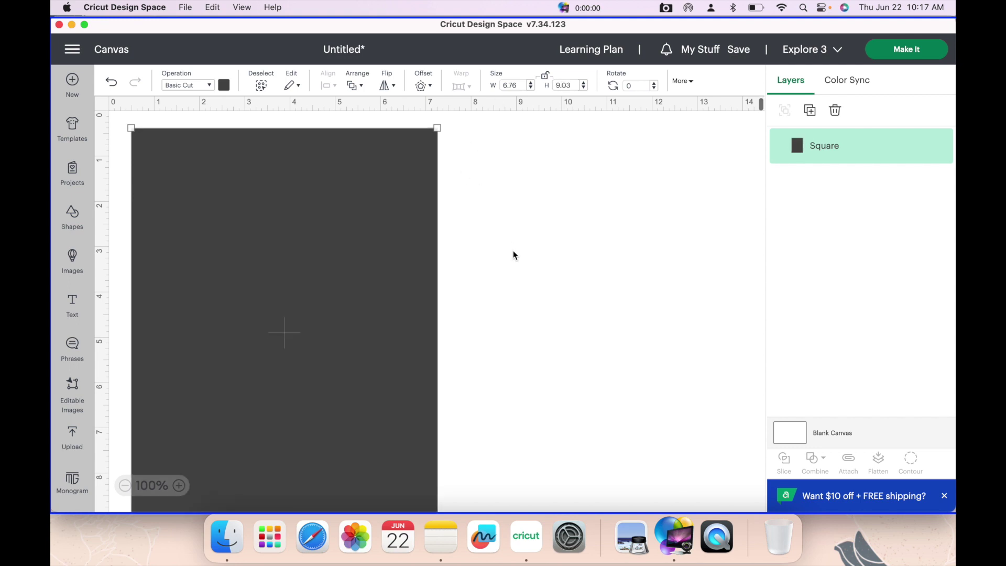
pyautogui.click(509, 253)
pyautogui.click(322, 294)
pyautogui.click(125, 486)
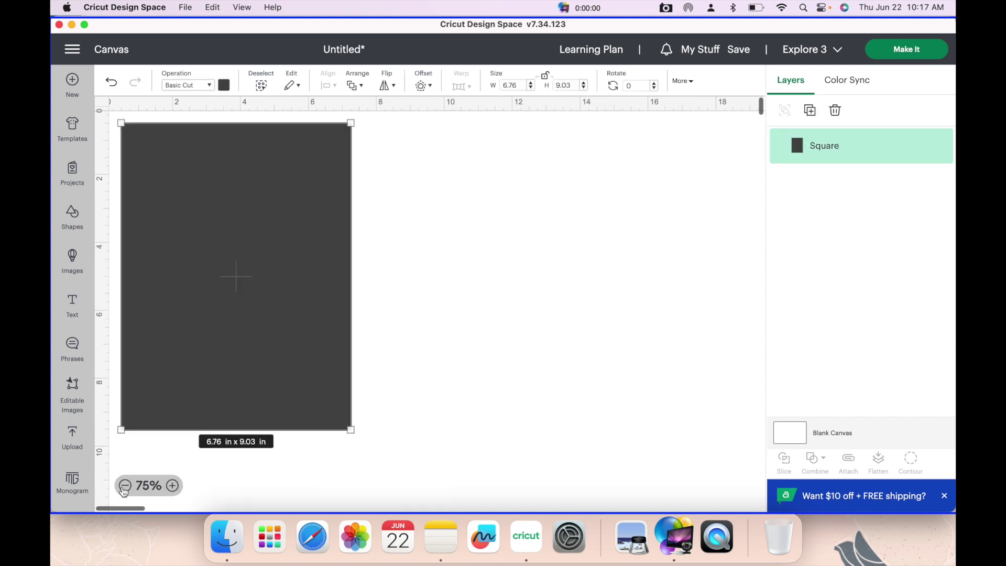
pyautogui.click(479, 431)
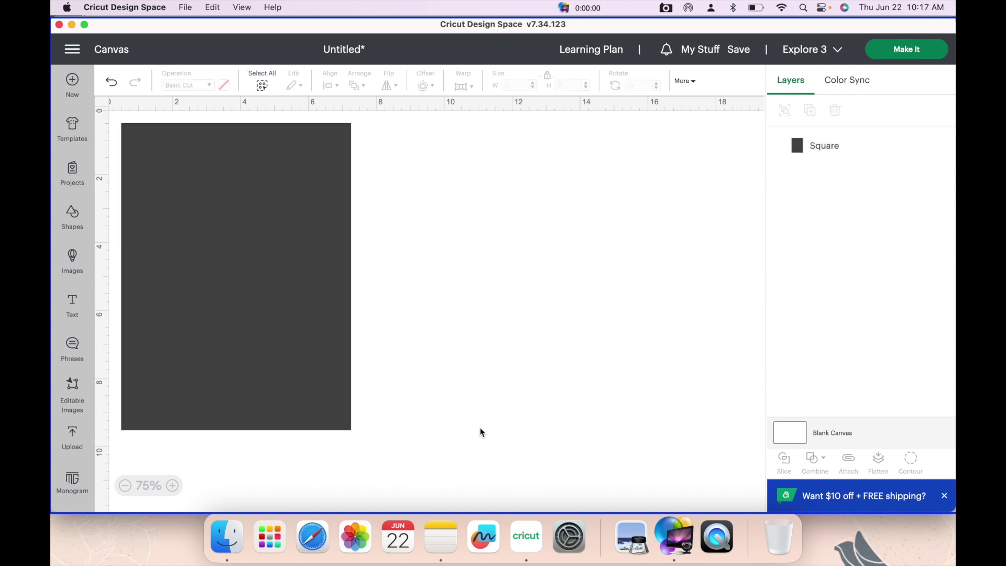
pyautogui.moveTo(254, 293); pyautogui.dragTo(294, 293)
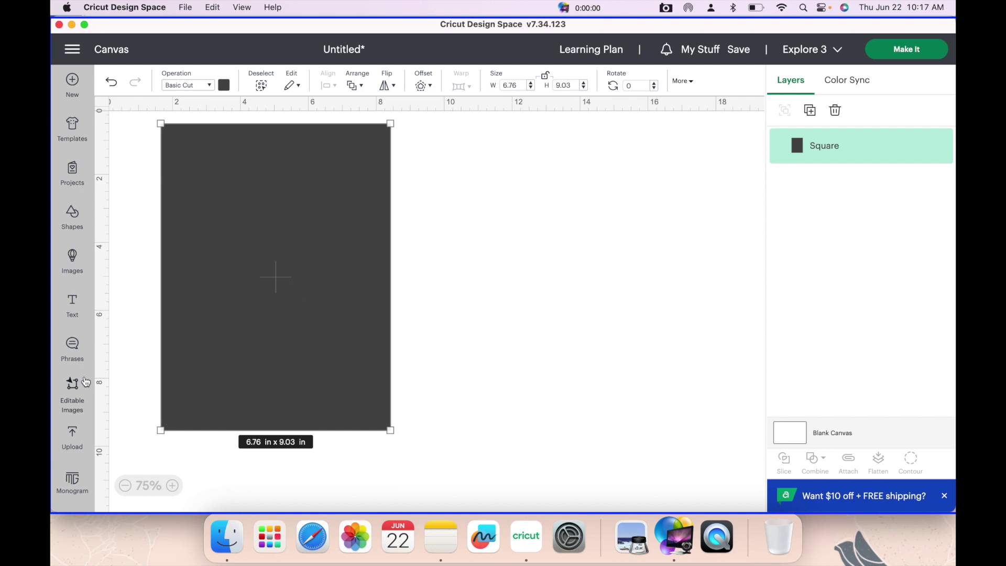
pyautogui.click(75, 439)
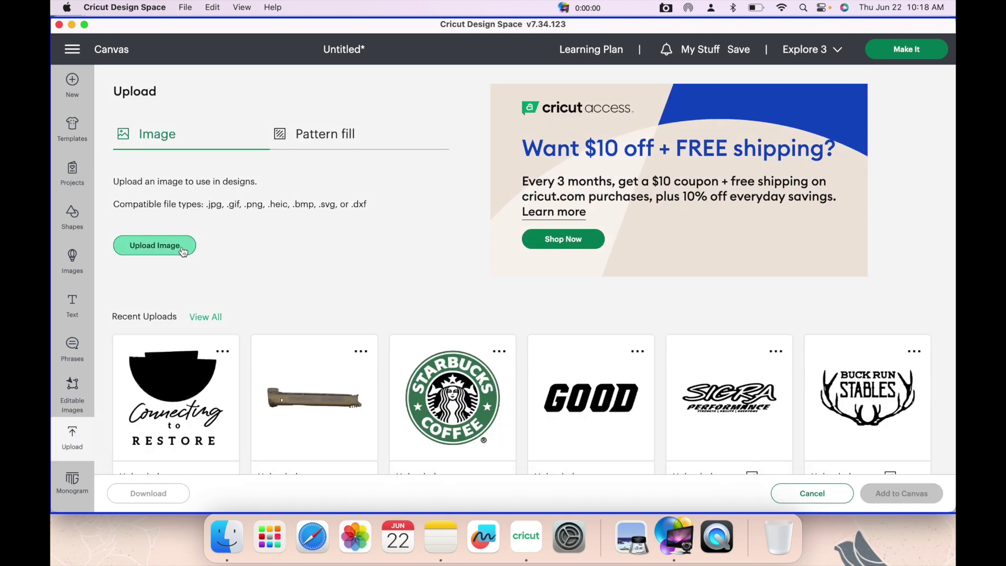
# Step: Upload the exported sticker PNG from the Desktop as a complex image, keeping its background
pyautogui.click(137, 245)
pyautogui.click(526, 272)
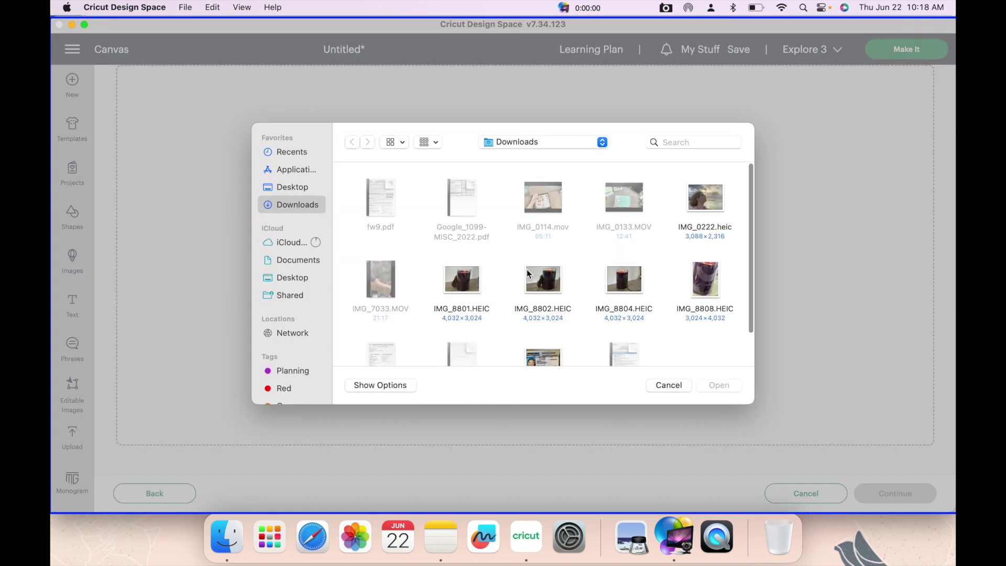
pyautogui.click(291, 187)
pyautogui.click(462, 280)
pyautogui.click(718, 386)
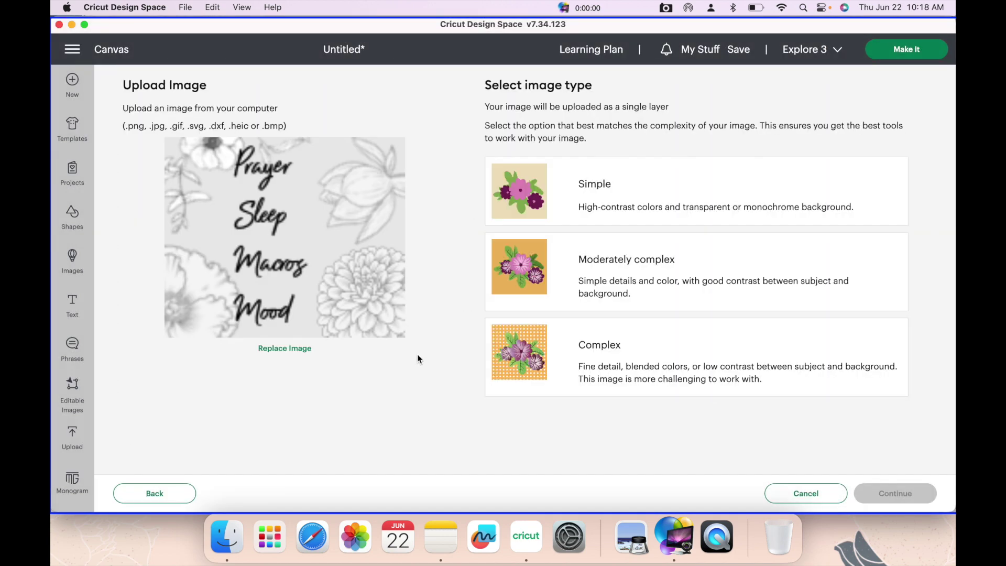
pyautogui.click(631, 353)
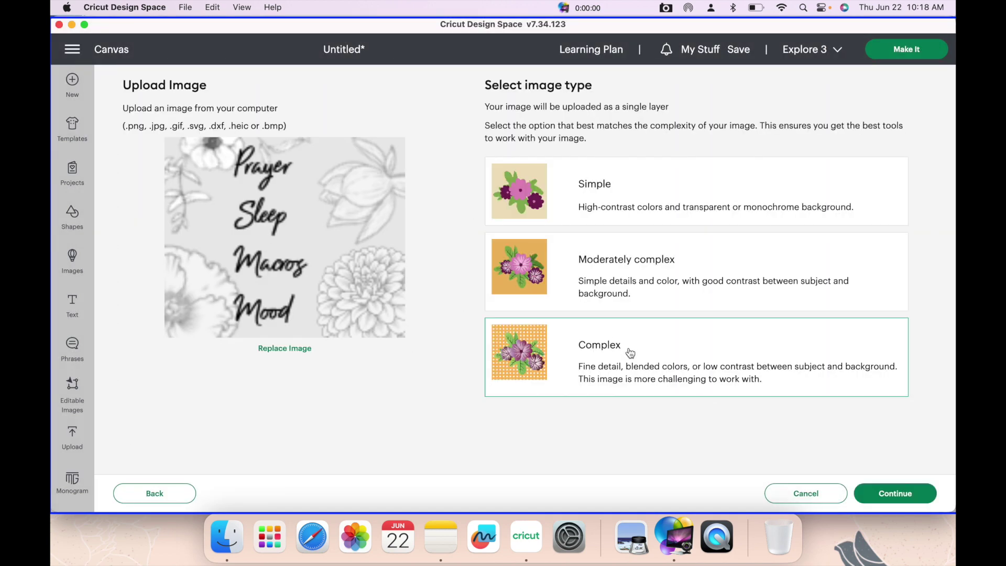
pyautogui.click(878, 496)
pyautogui.click(879, 496)
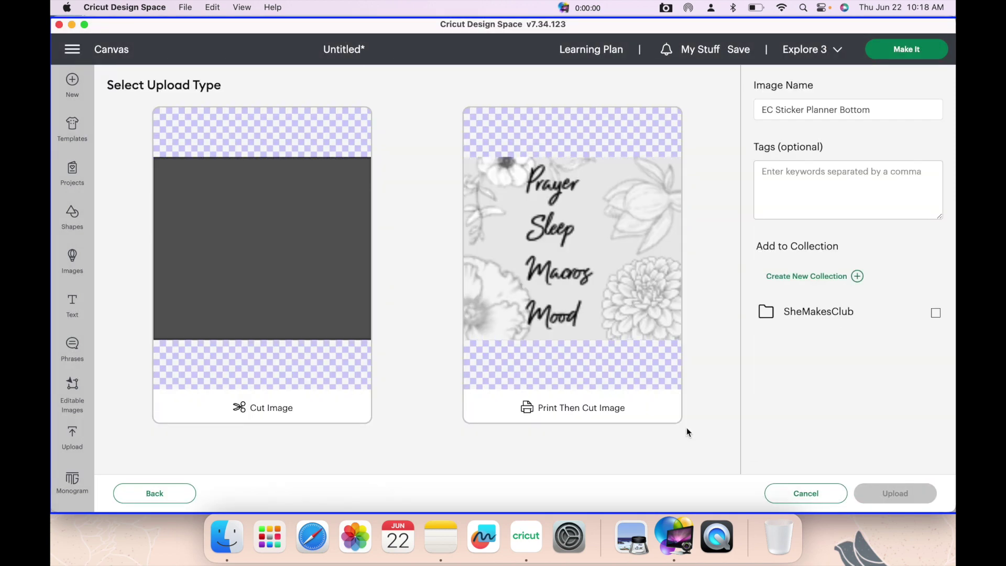
# Step: Tag it Planner, Sticker, Tracker, upload as Print Then Cut, and add it to the canvas
pyautogui.click(817, 178)
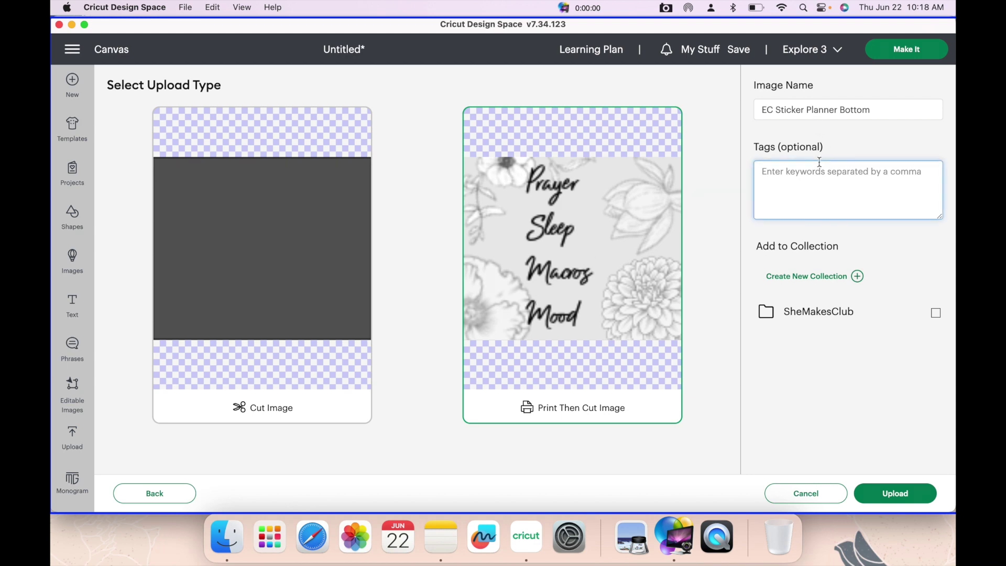
pyautogui.write('Planner, Sticker, Tracker')
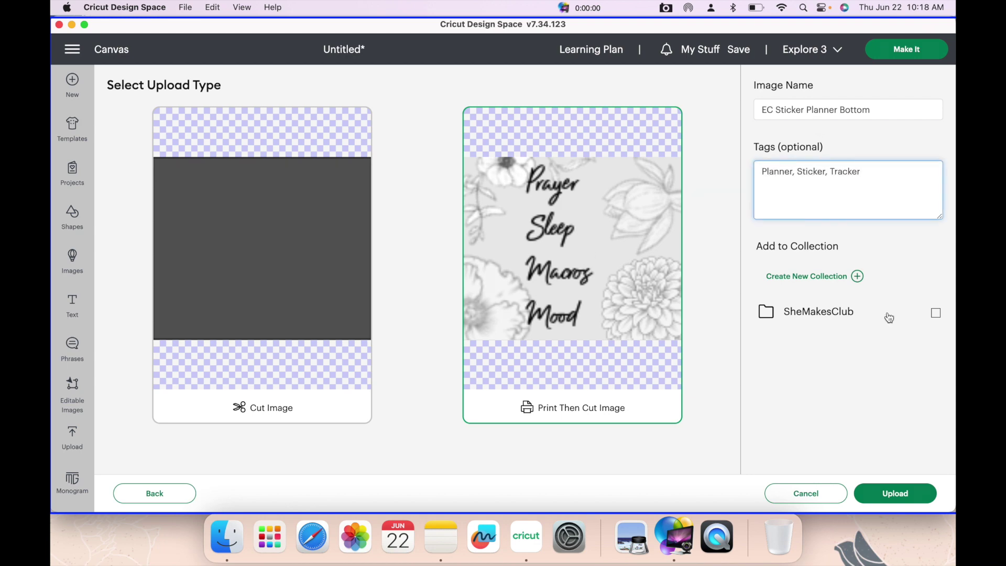
pyautogui.click(898, 493)
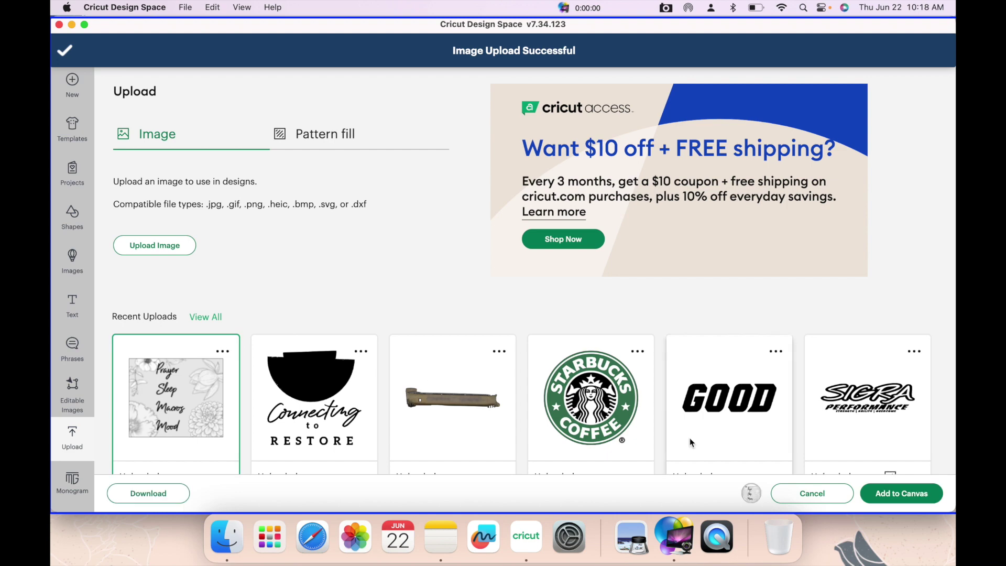
pyautogui.click(902, 493)
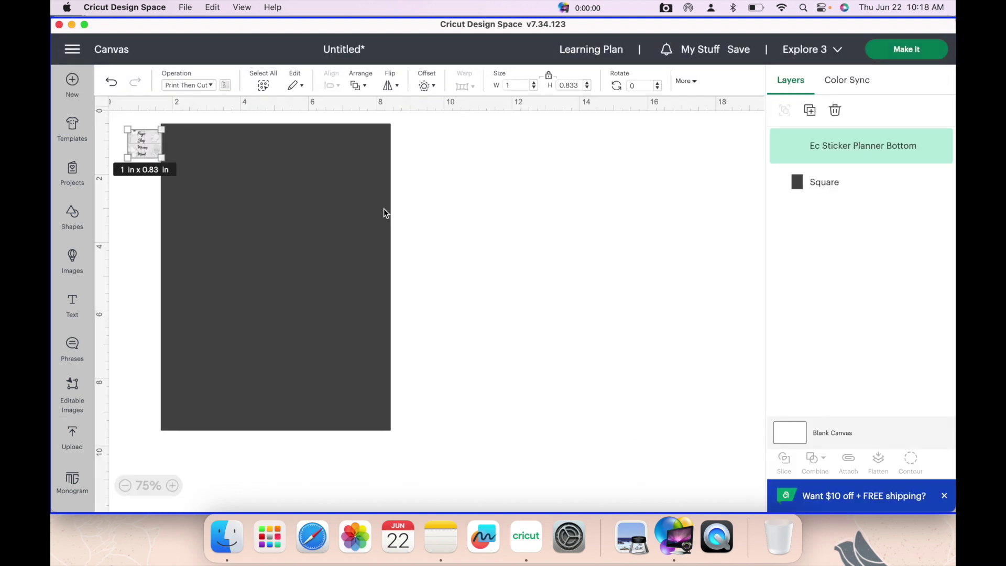
# Step: Move the sticker to the dark square's top-left corner, set width 1.5 in, and duplicate it
pyautogui.moveTo(129, 140); pyautogui.dragTo(168, 142)
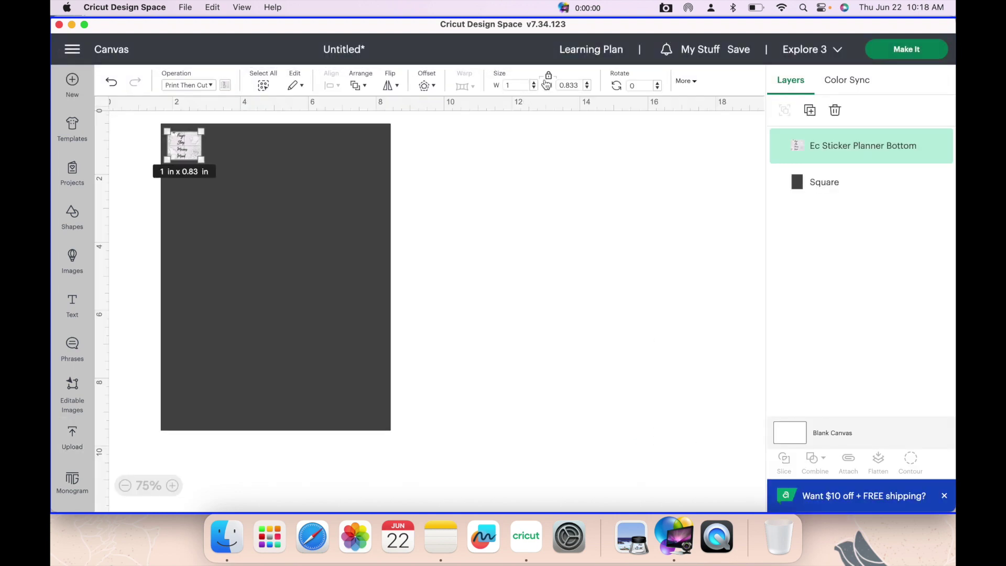
pyautogui.press('Return')
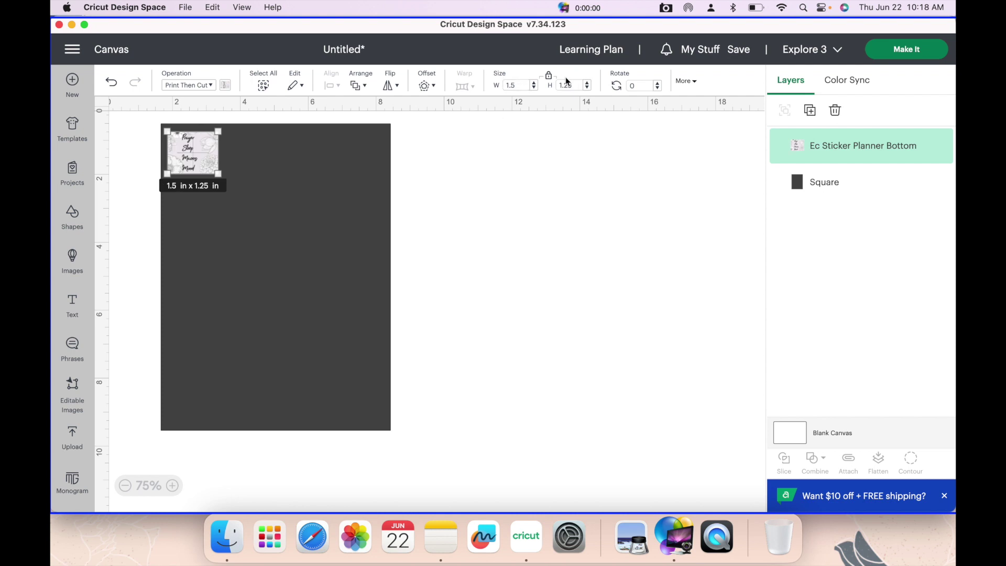
pyautogui.rightClick(204, 154)
pyautogui.click(275, 173)
# Step: Line up four sticker copies across the square's top and select all four
pyautogui.moveTo(190, 163); pyautogui.dragTo(250, 146)
pyautogui.rightClick(250, 146)
pyautogui.click(278, 180)
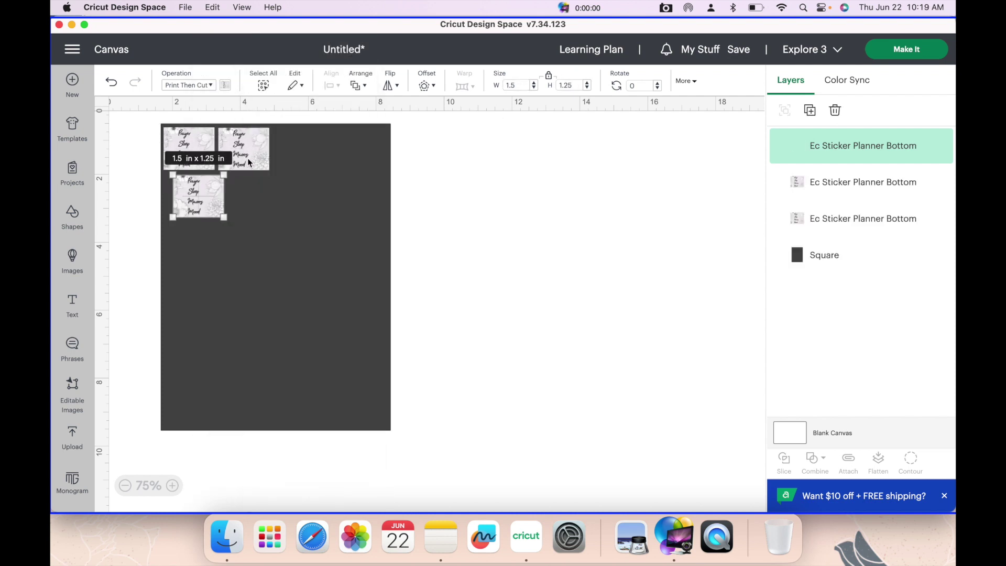
pyautogui.moveTo(196, 199); pyautogui.dragTo(296, 153)
pyautogui.rightClick(297, 153)
pyautogui.click(314, 178)
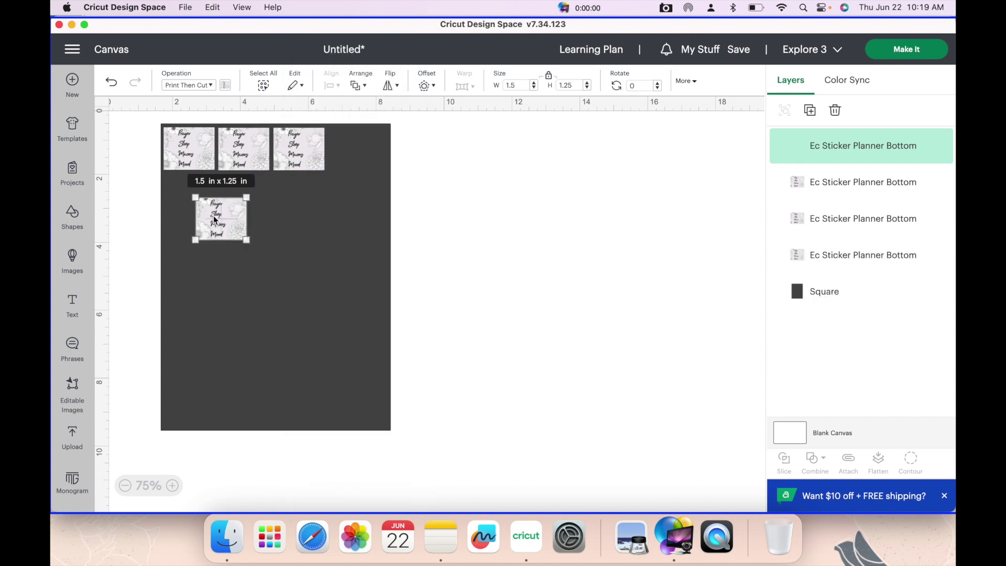
pyautogui.moveTo(218, 219); pyautogui.dragTo(345, 152)
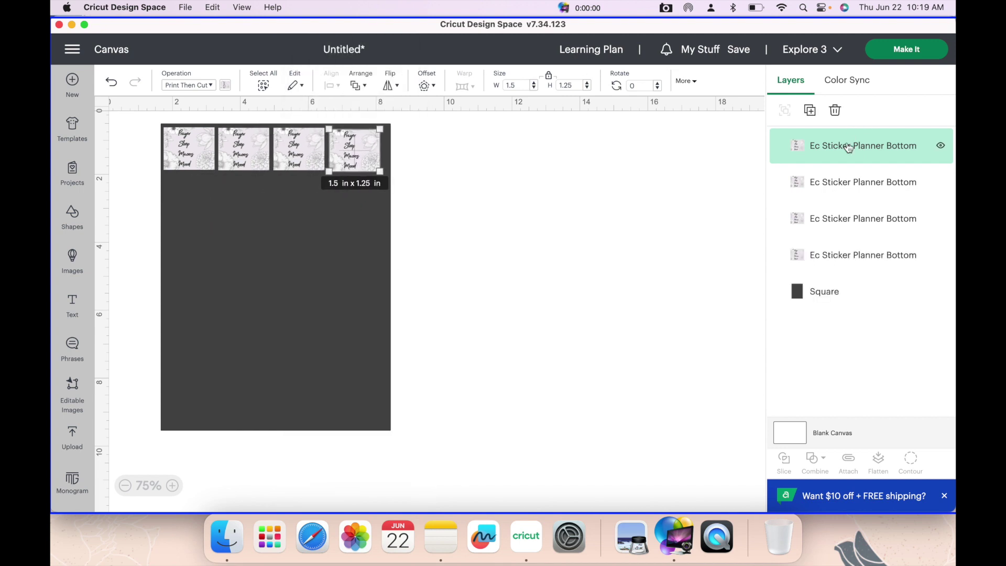
pyautogui.keyDown('shift'); pyautogui.click(850, 182); pyautogui.keyUp('shift')
pyautogui.keyDown('shift'); pyautogui.click(849, 255); pyautogui.keyUp('shift')
# Step: Group the four stickers and duplicate the row into three stacked rows
pyautogui.click(785, 110)
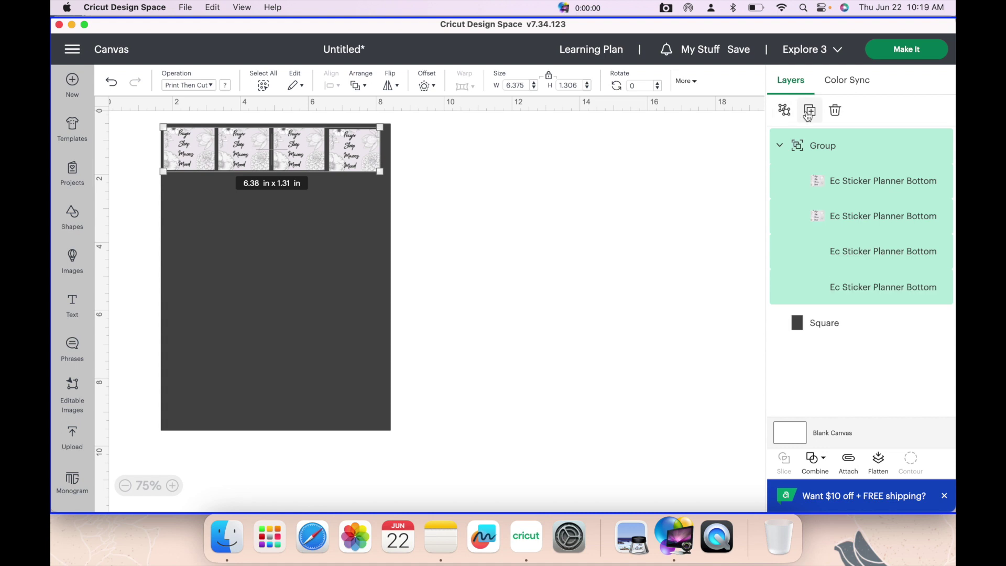
pyautogui.click(809, 111)
pyautogui.moveTo(352, 248); pyautogui.dragTo(296, 205)
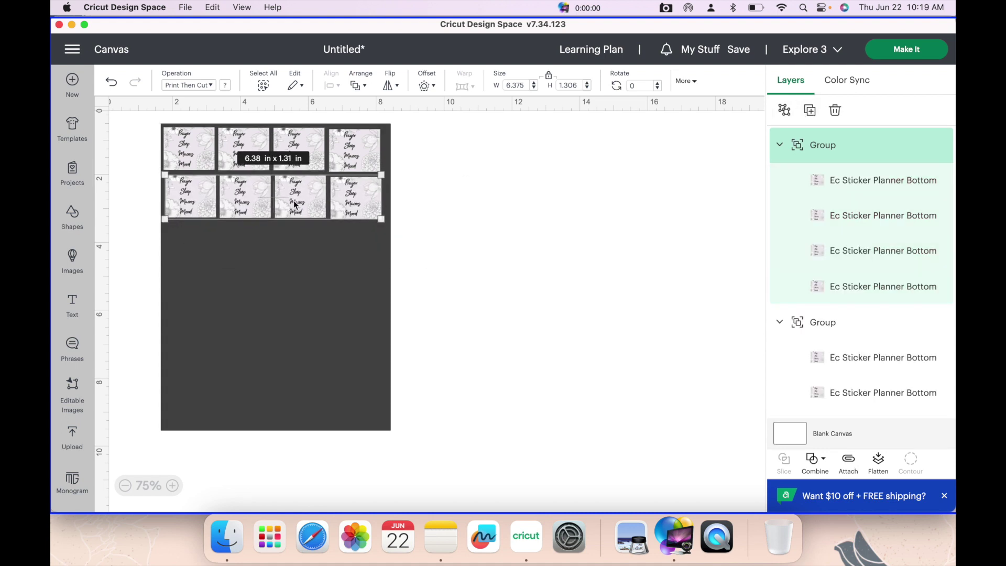
pyautogui.click(810, 110)
pyautogui.moveTo(356, 261); pyautogui.dragTo(279, 243)
# Step: Select all three rows and duplicate them below, making six rows of four
pyautogui.click(781, 146)
pyautogui.click(781, 181)
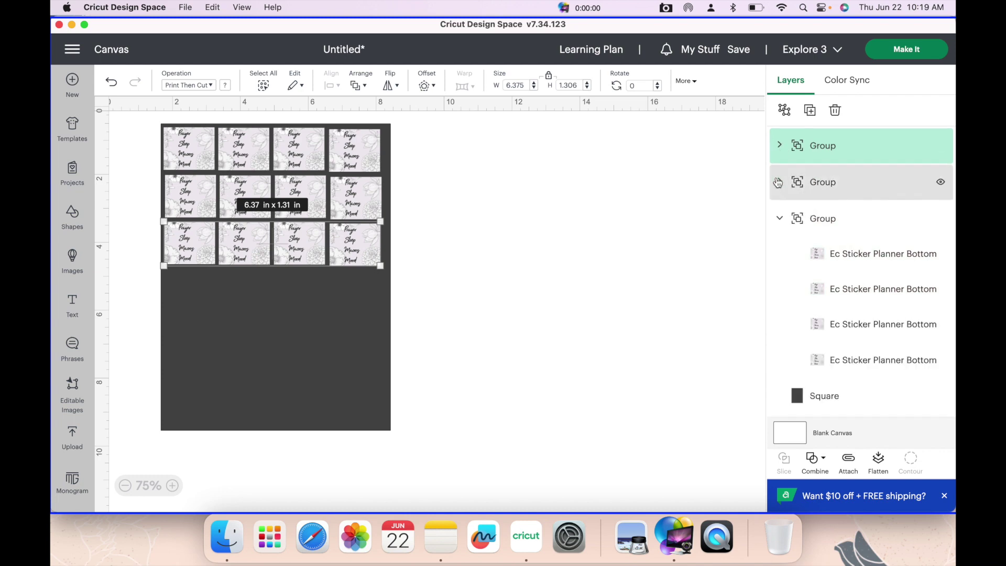
pyautogui.click(781, 218)
pyautogui.keyDown('shift'); pyautogui.click(798, 185); pyautogui.keyUp('shift')
pyautogui.keyDown('shift'); pyautogui.click(799, 222); pyautogui.keyUp('shift')
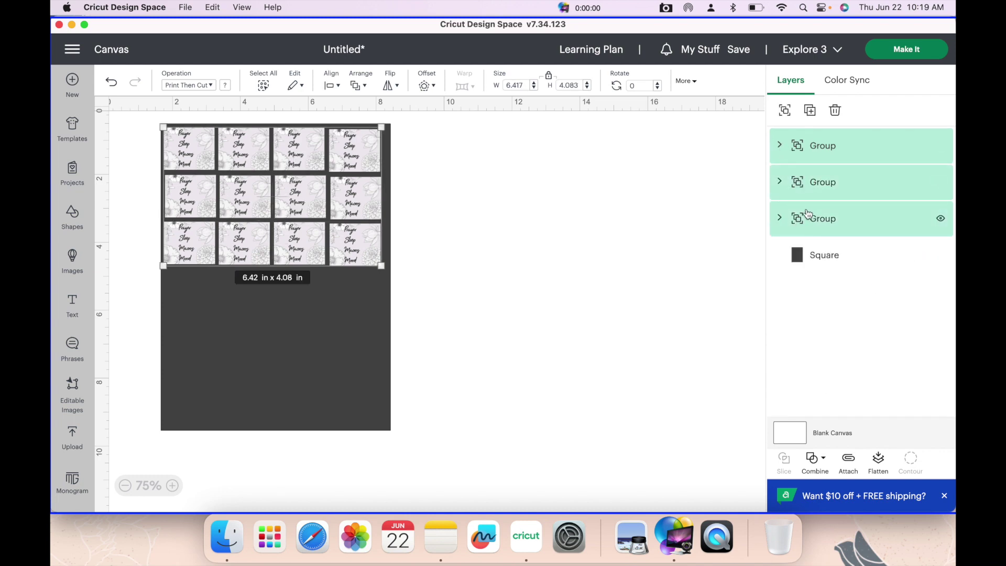
pyautogui.click(810, 110)
pyautogui.moveTo(364, 317); pyautogui.dragTo(275, 318)
# Step: Delete the dark square, then group and flatten all 24 stickers into one image
pyautogui.click(555, 282)
pyautogui.click(359, 426)
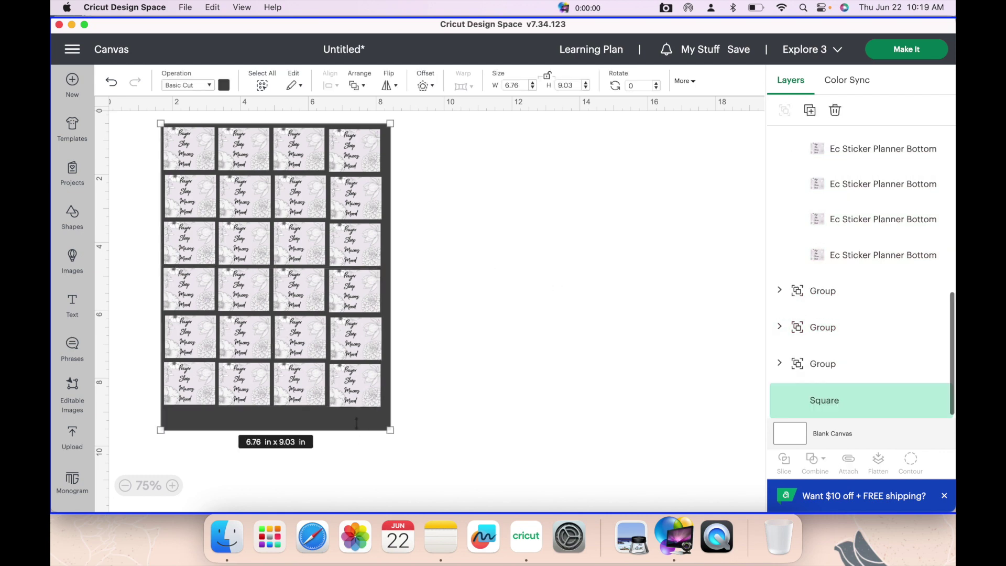
pyautogui.press('Delete')
pyautogui.moveTo(395, 422); pyautogui.dragTo(280, 239)
pyautogui.moveTo(253, 176); pyautogui.dragTo(157, 126)
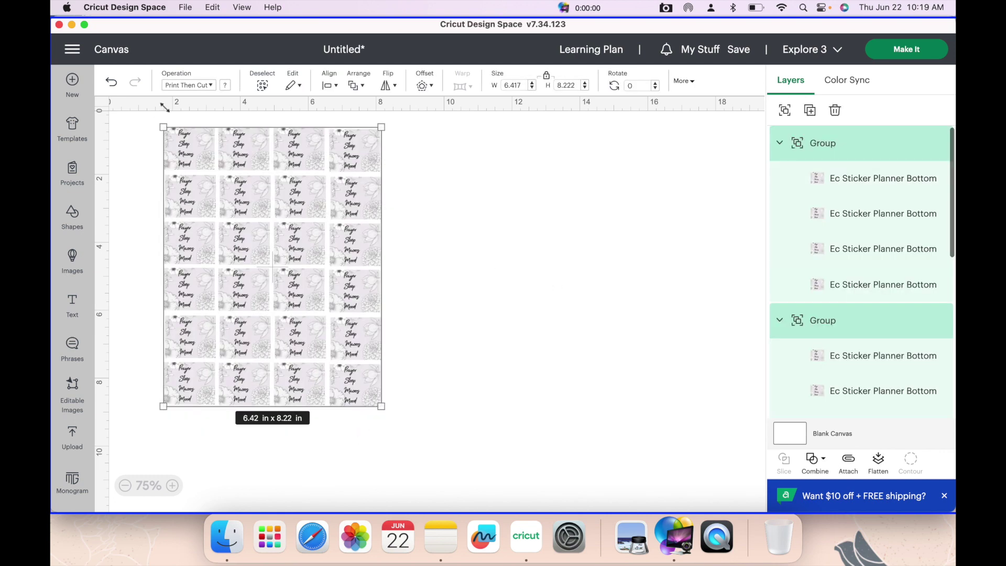
pyautogui.click(785, 110)
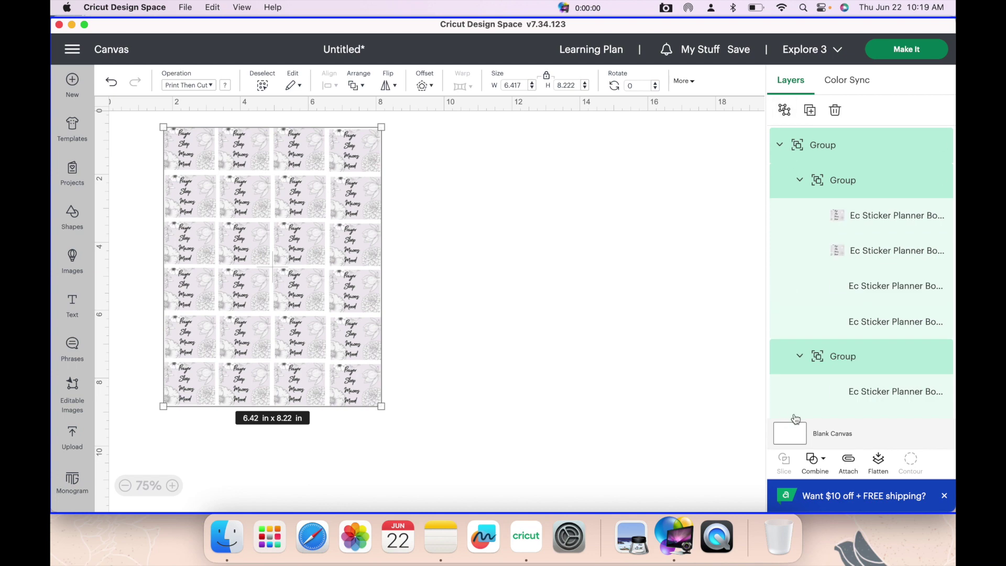
pyautogui.click(874, 466)
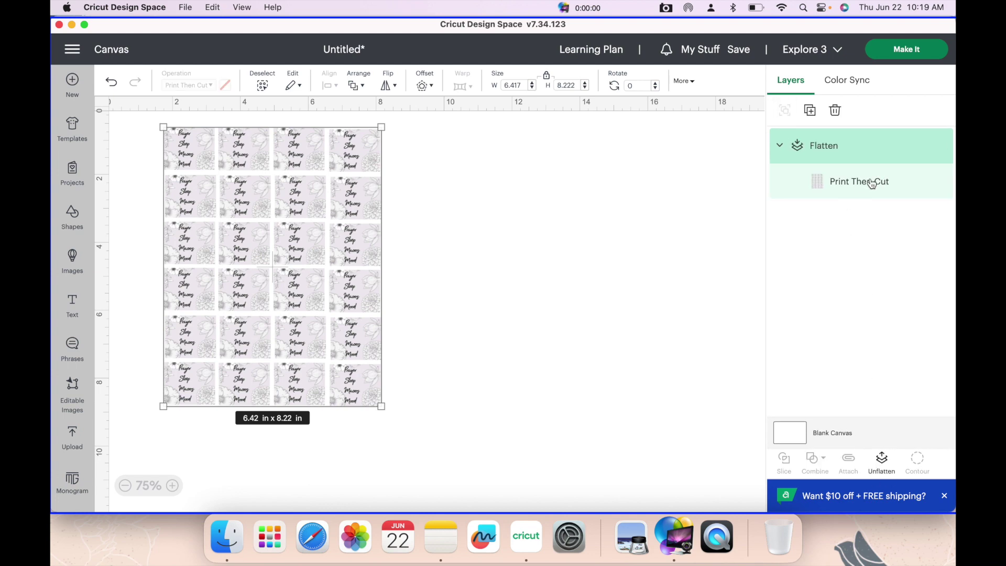
# Step: Save the project as 'EC Tracker Stickers'
pyautogui.click(739, 49)
pyautogui.write('EC Tracker Stickers')
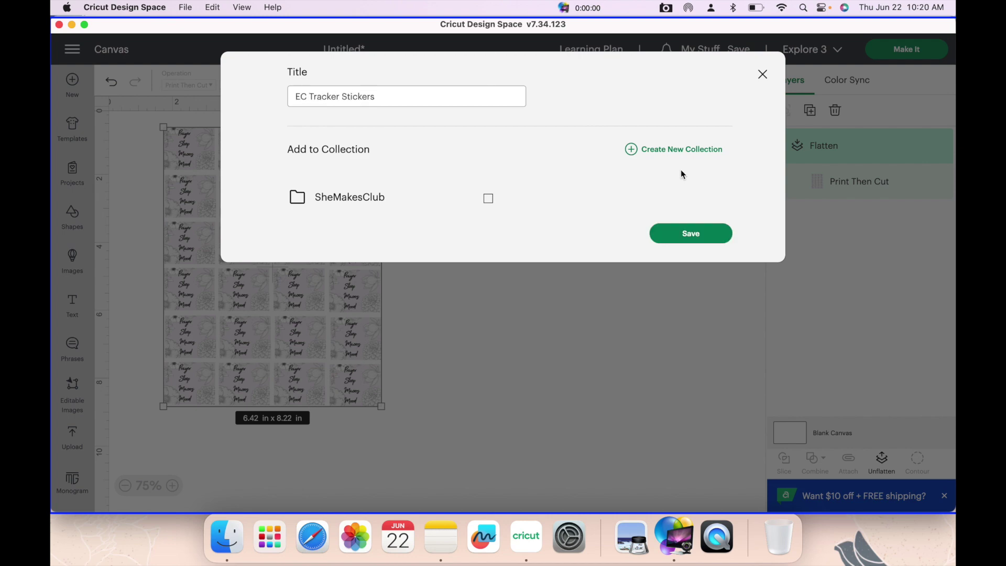
pyautogui.click(685, 234)
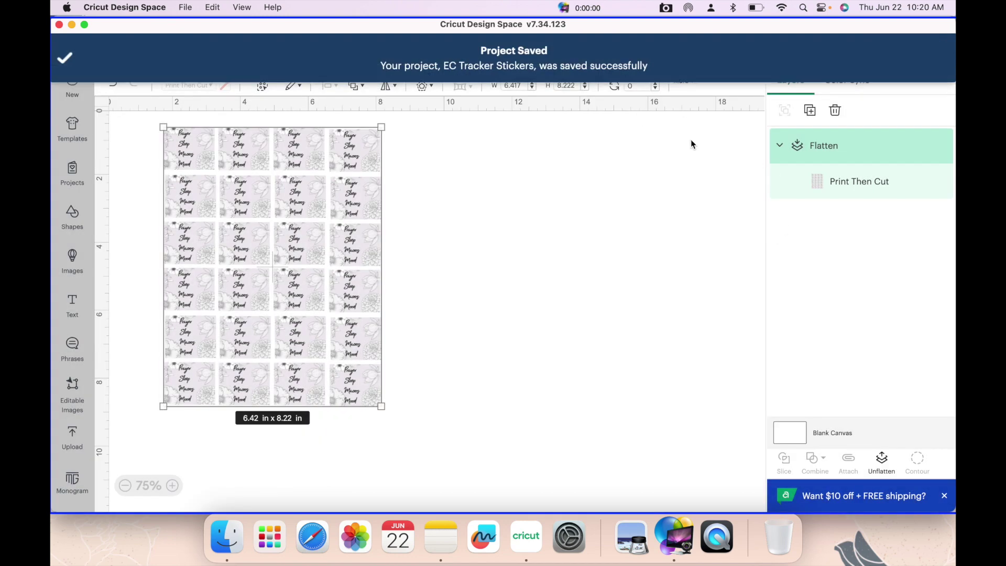
pyautogui.click(904, 49)
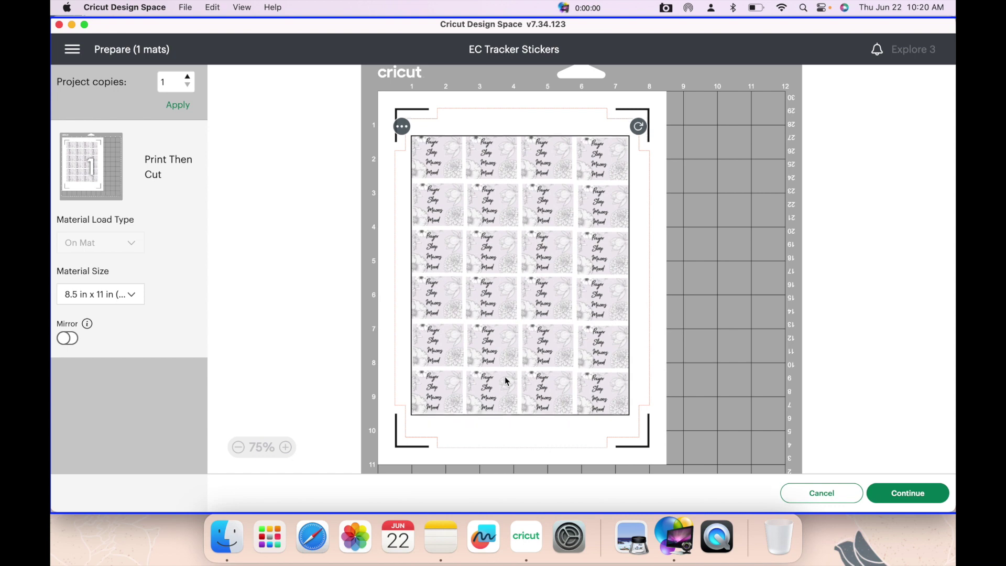
# Step: Nudge the sheet up on the mat, apply 4 project copies, and continue to printing
pyautogui.moveTo(507, 381); pyautogui.dragTo(492, 356)
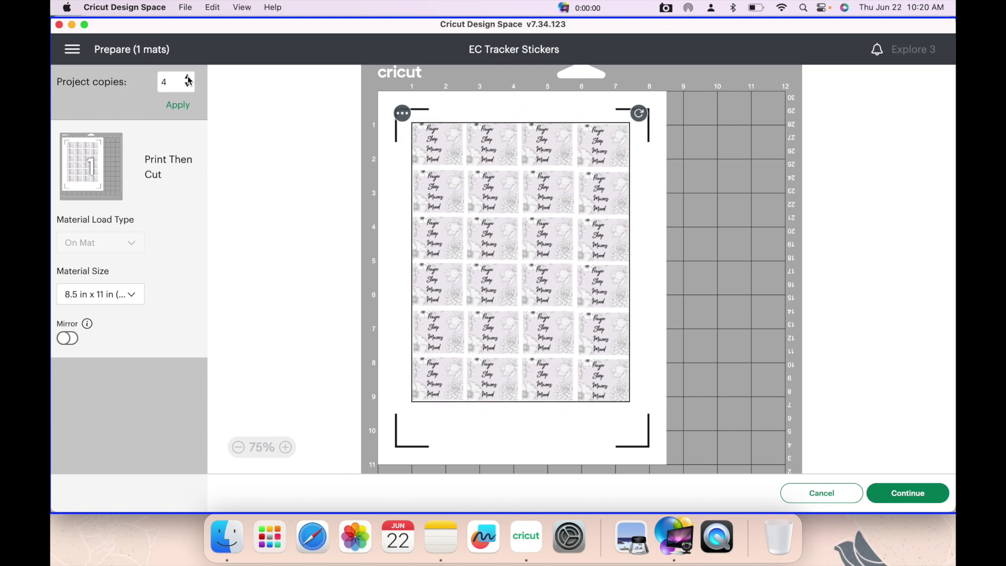
pyautogui.click(178, 105)
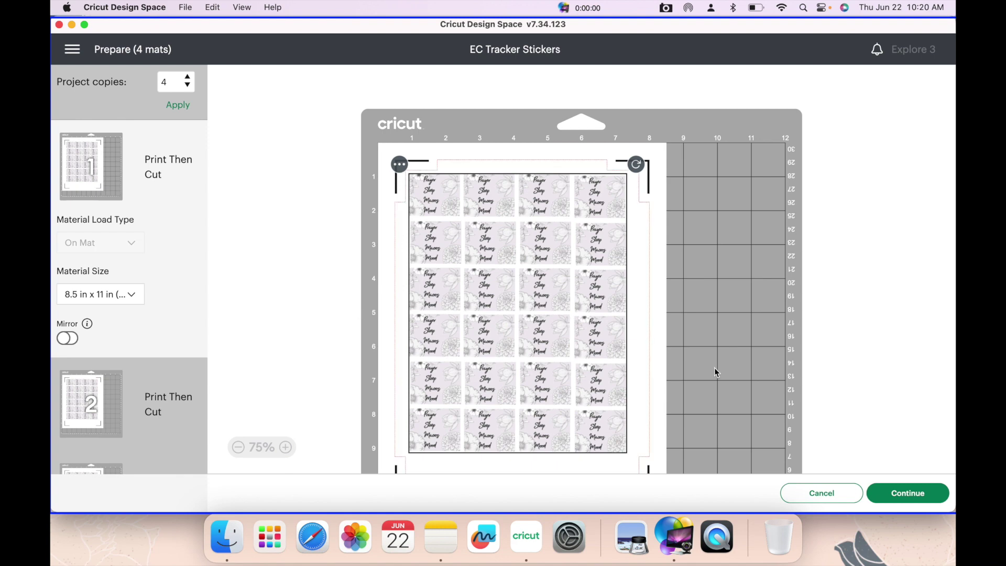
pyautogui.click(932, 497)
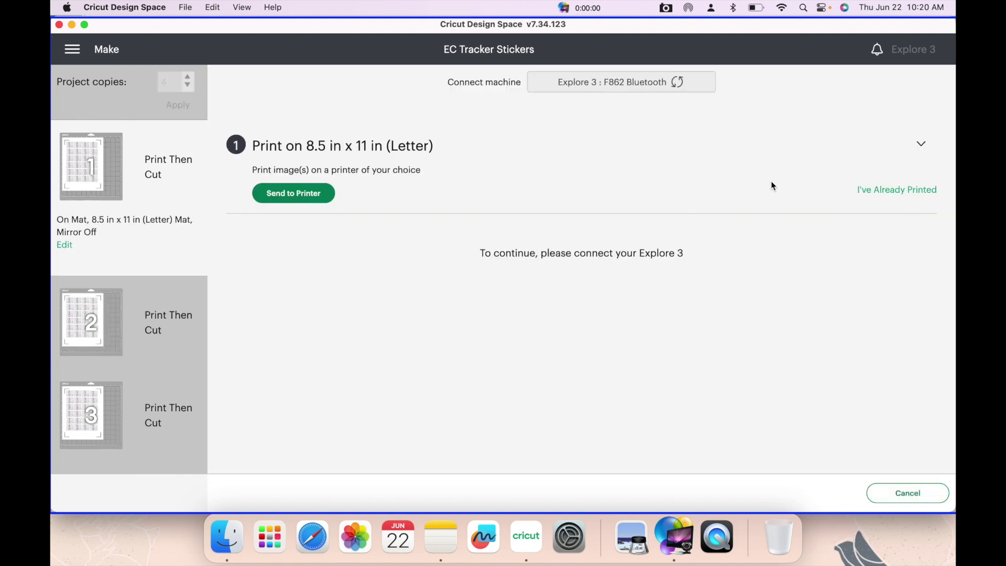
# Step: Print the sheet with bleed on the EPSON ET-2800 via the macOS system print dialog
pyautogui.click(329, 193)
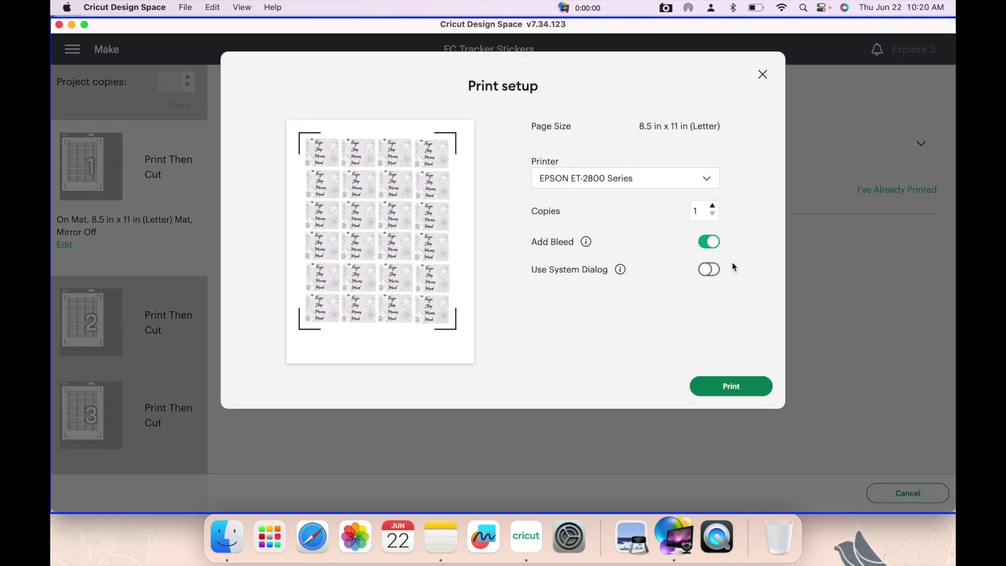
pyautogui.click(710, 270)
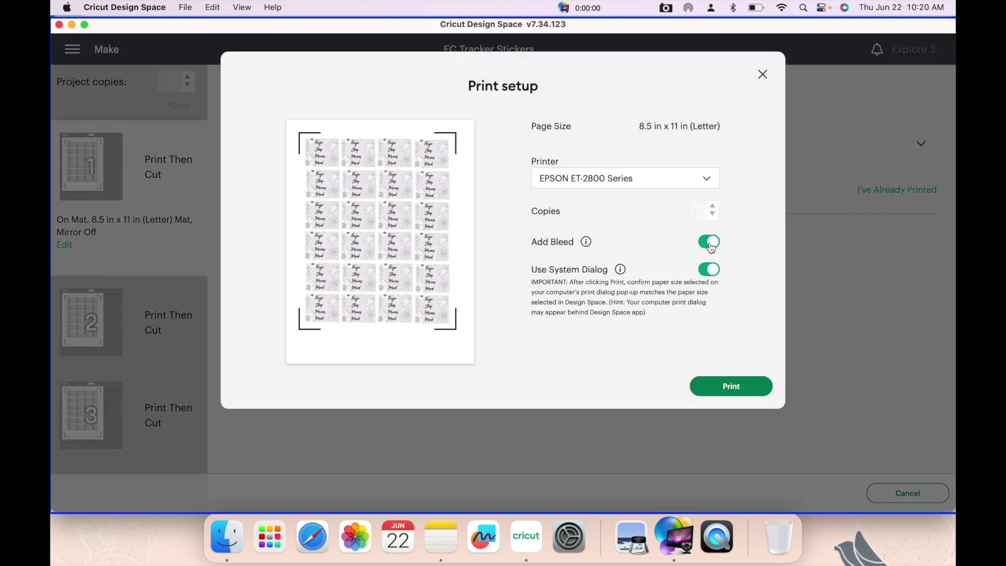
pyautogui.click(727, 393)
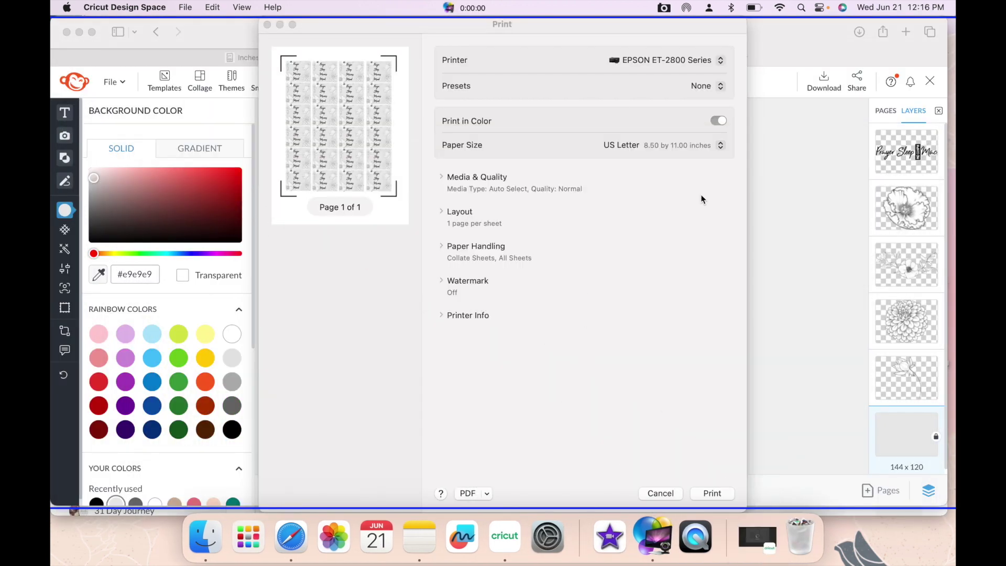
pyautogui.click(706, 496)
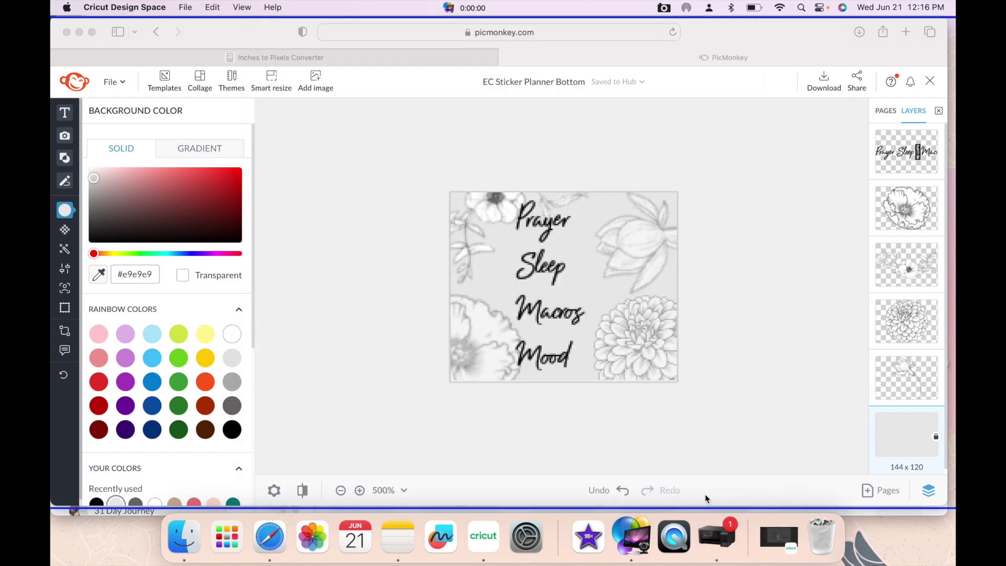